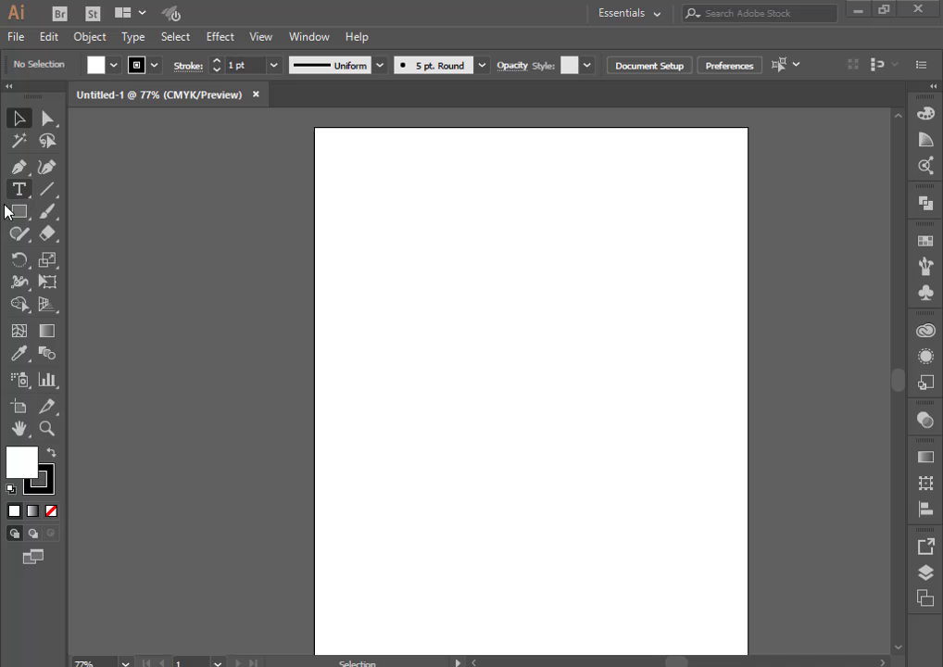
Add point text consisting of the letter "S" in the upper middle of the artboard.
{"action": "left_click", "coordinate": [457, 307]}
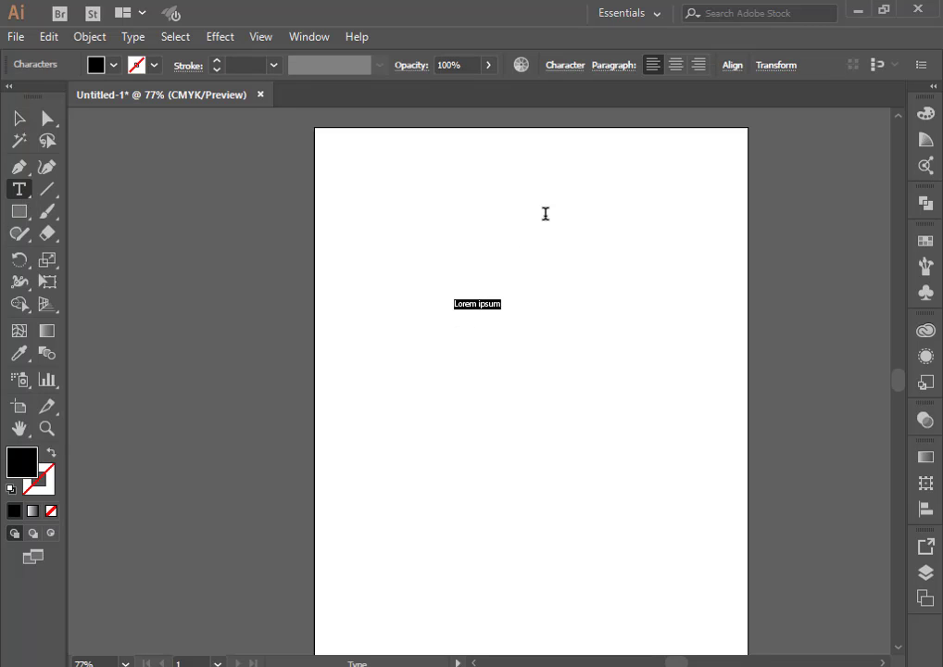
{"action": "type", "text": "So"}
{"action": "left_click", "coordinate": [17, 118]}
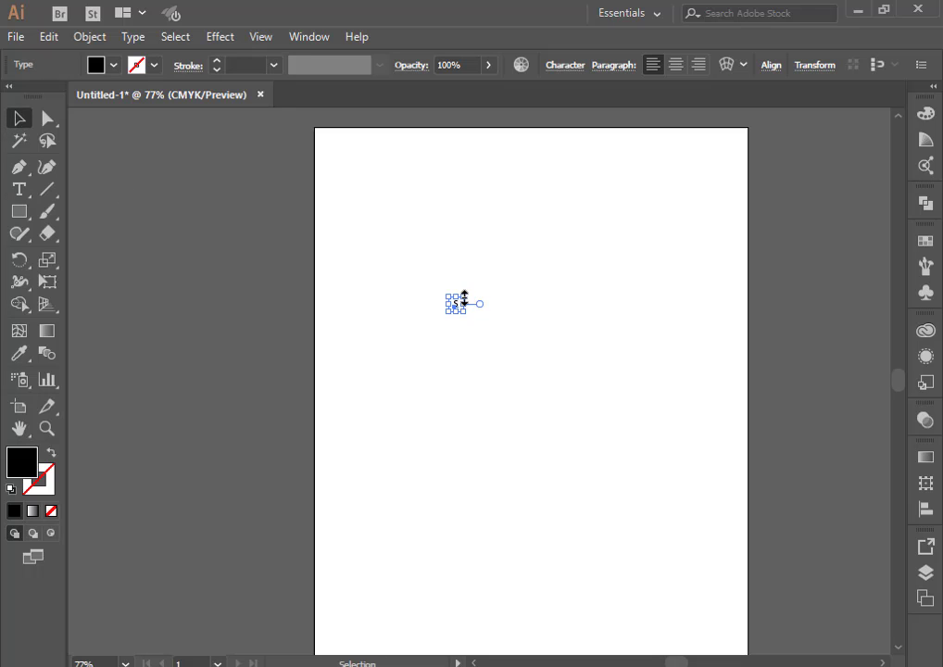
Enlarge the letter S to about 168 pt with about 252% horizontal scale and move it towards the artboard's centre.
{"action": "left_click_drag", "start_coordinate": [465, 296], "coordinate": [560, 270]}
{"action": "left_click_drag", "start_coordinate": [469, 290], "coordinate": [557, 368]}
{"action": "left_click_drag", "start_coordinate": [584, 274], "coordinate": [673, 236]}
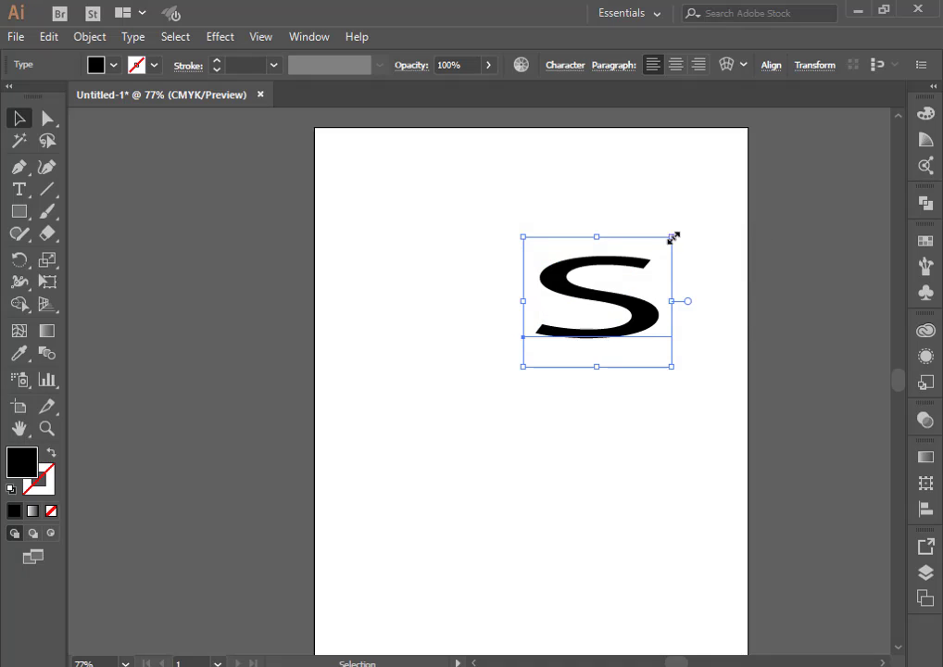
{"action": "left_click_drag", "start_coordinate": [623, 312], "coordinate": [553, 344]}
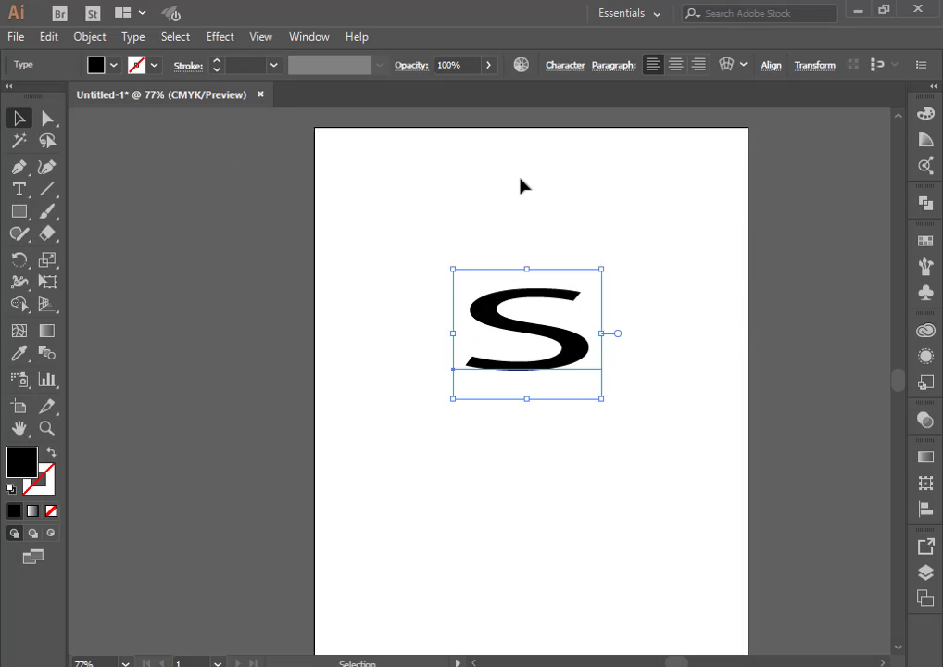
Change the letter's font to BernhardMod BT Bold.
{"action": "left_click", "coordinate": [565, 65]}
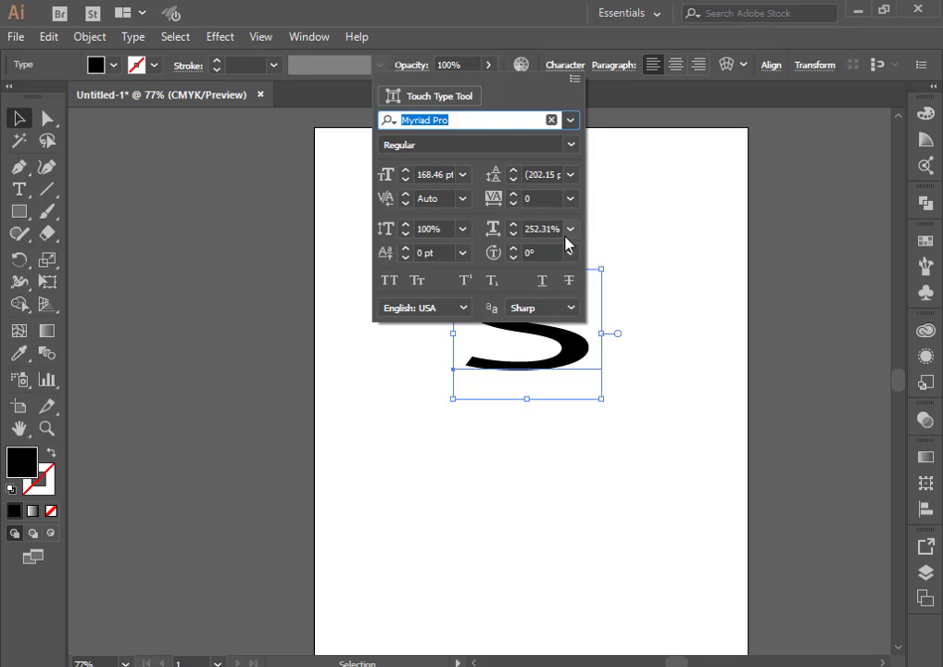
{"action": "left_click", "coordinate": [571, 120]}
{"action": "scroll", "coordinate": [568, 278], "scroll_direction": "up", "scroll_amount": 15}
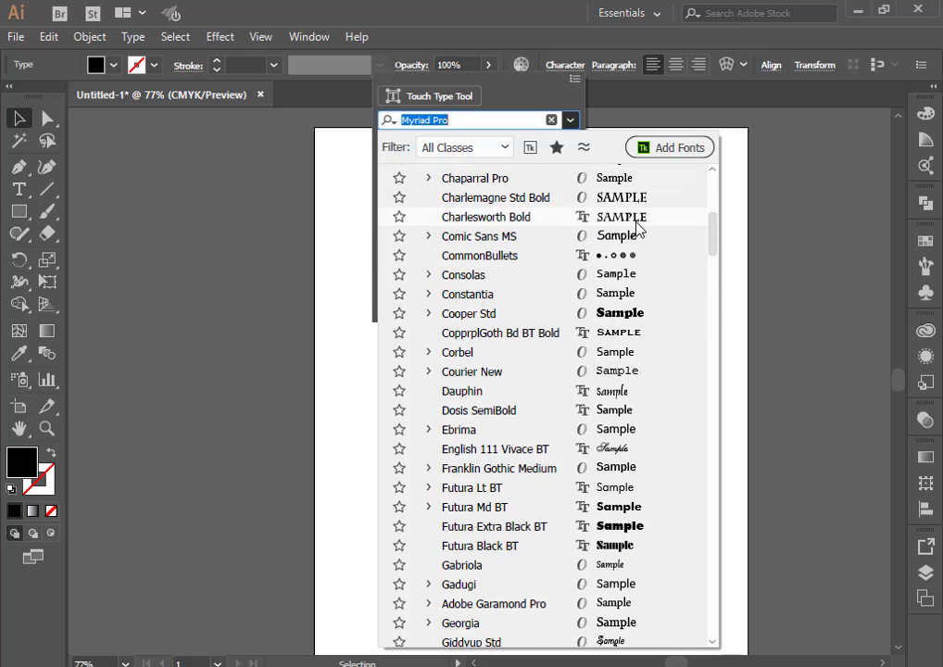
{"action": "scroll", "coordinate": [623, 262], "scroll_direction": "up", "scroll_amount": 3}
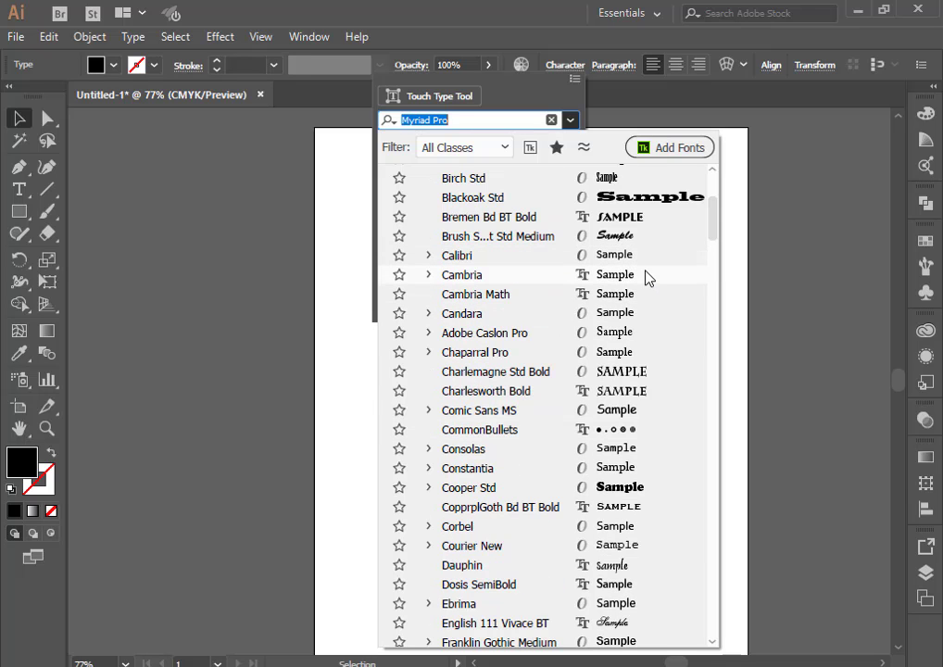
{"action": "scroll", "coordinate": [647, 278], "scroll_direction": "up", "scroll_amount": 2}
{"action": "scroll", "coordinate": [643, 275], "scroll_direction": "up", "scroll_amount": 2}
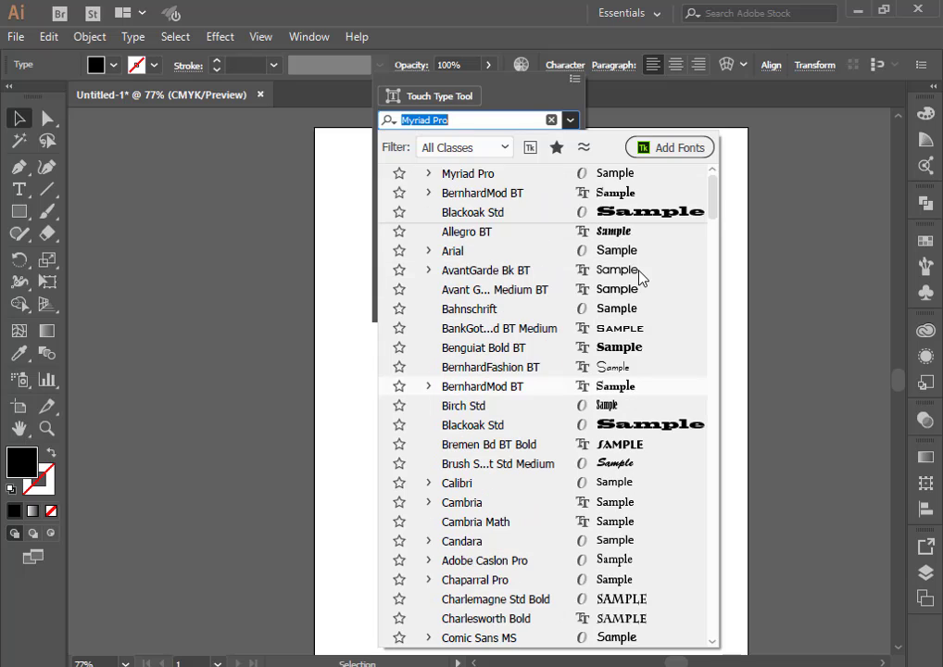
{"action": "left_click", "coordinate": [643, 195]}
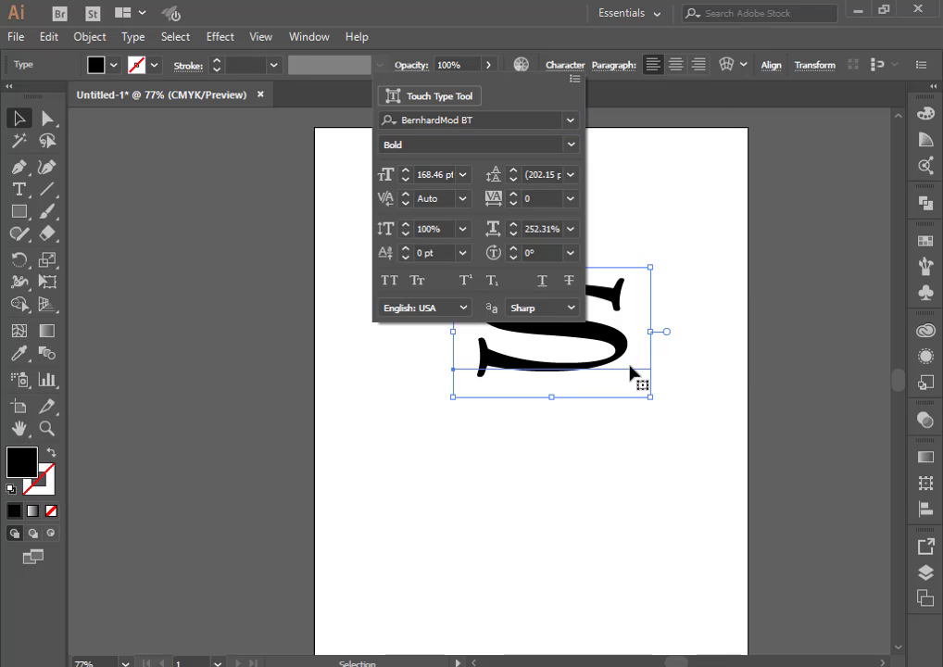
{"action": "left_click", "coordinate": [652, 333]}
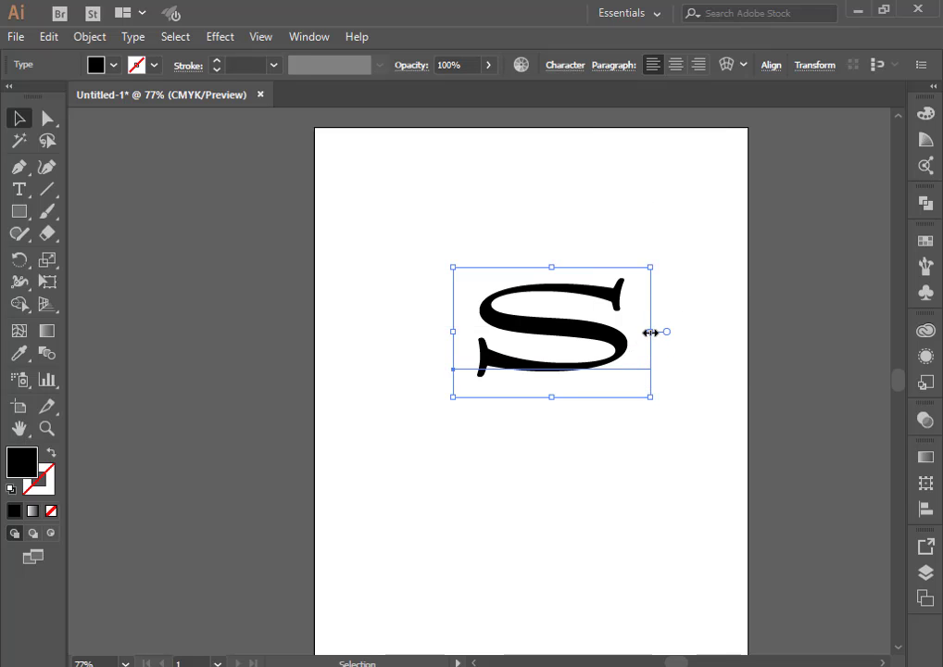
Narrow the letter S slightly and stretch it taller.
{"action": "left_click_drag", "start_coordinate": [651, 330], "coordinate": [619, 334]}
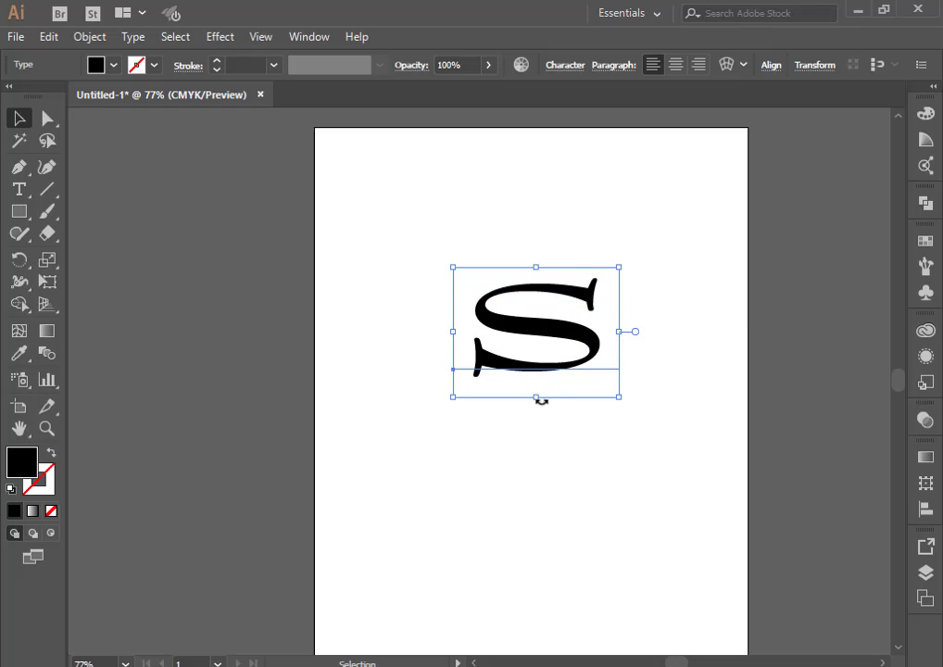
{"action": "left_click_drag", "start_coordinate": [537, 398], "coordinate": [539, 424]}
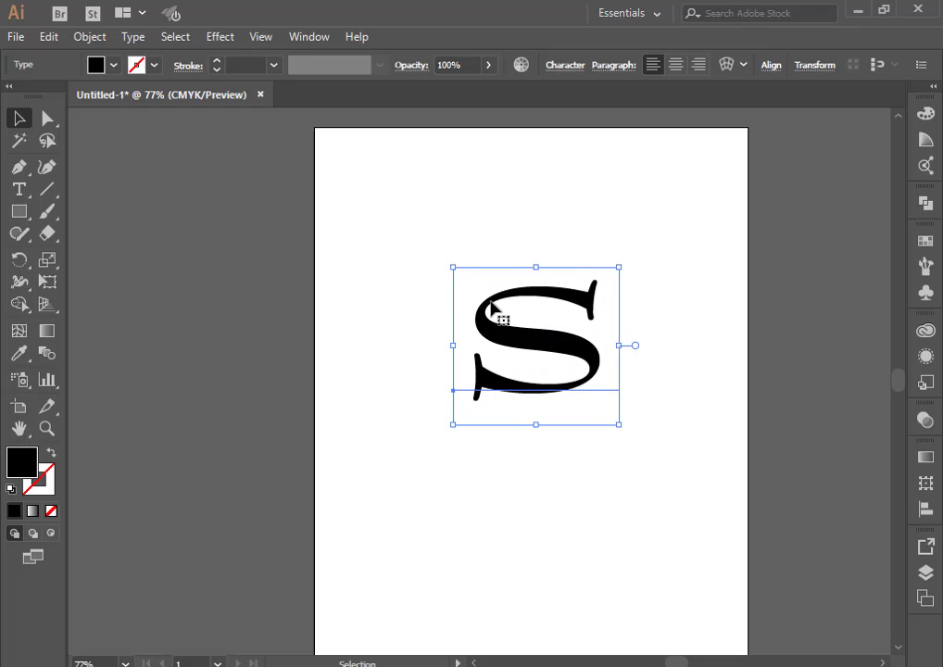
{"action": "left_click", "coordinate": [505, 249]}
{"action": "left_click", "coordinate": [509, 335]}
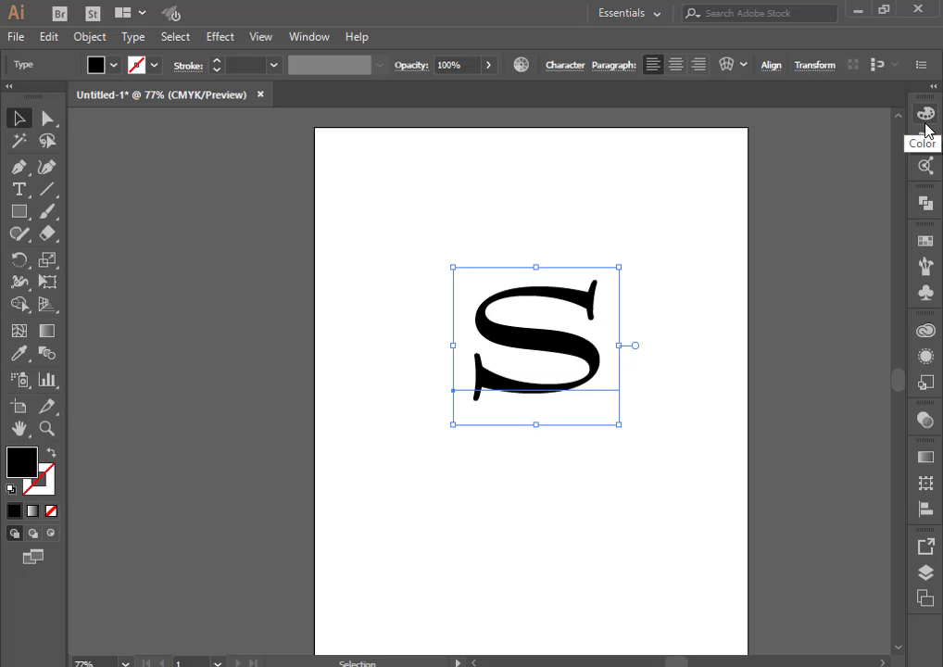
{"action": "left_click", "coordinate": [408, 187]}
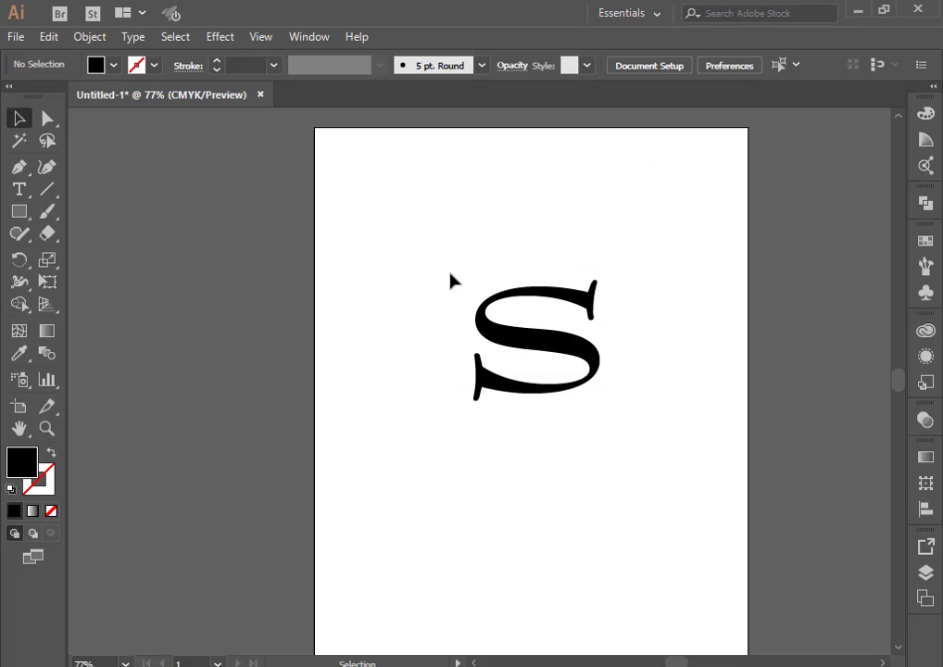
Convert the letter S to outlines and fill it with red.
{"action": "left_click", "coordinate": [488, 320]}
{"action": "right_click", "coordinate": [483, 325]}
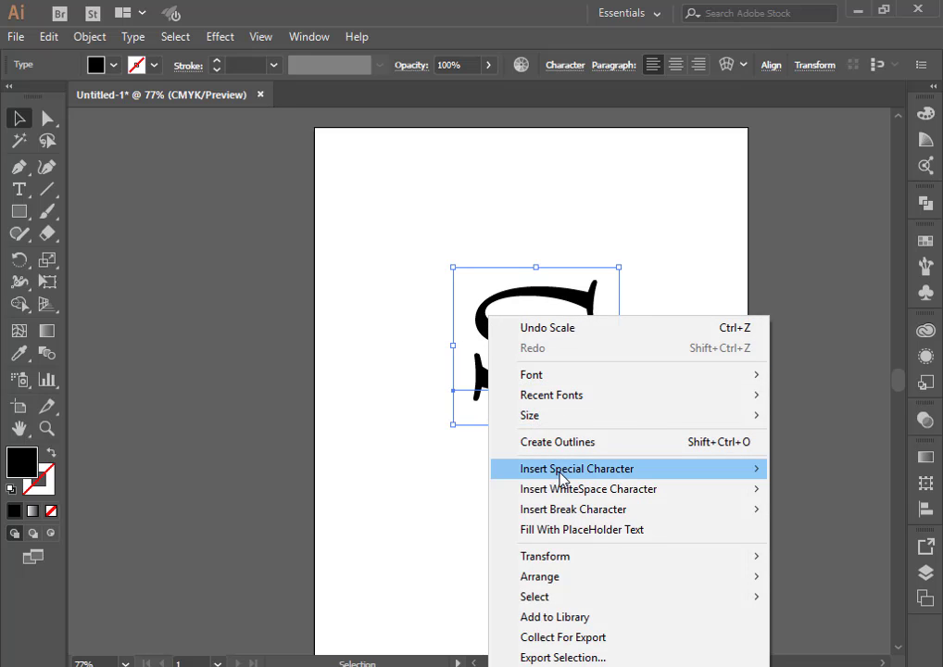
{"action": "left_click", "coordinate": [100, 37]}
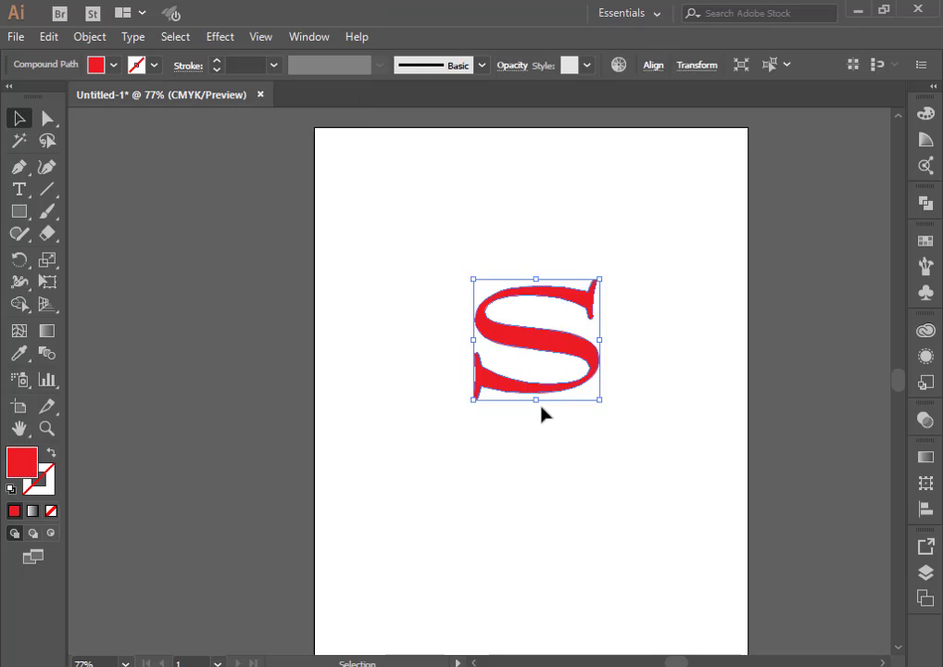
{"action": "left_click", "coordinate": [540, 414]}
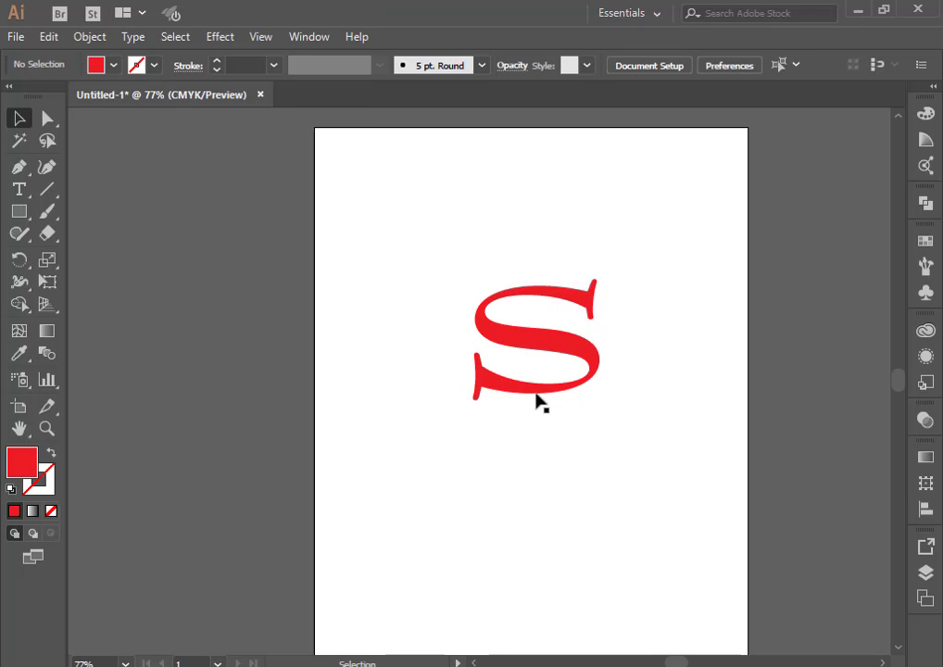
Apply 3D Extrude & Bevel to the red S with rotations of 23°, 2° and 1°, 50 pt depth and plastic shading.
{"action": "left_click", "coordinate": [538, 395]}
{"action": "left_click", "coordinate": [221, 39]}
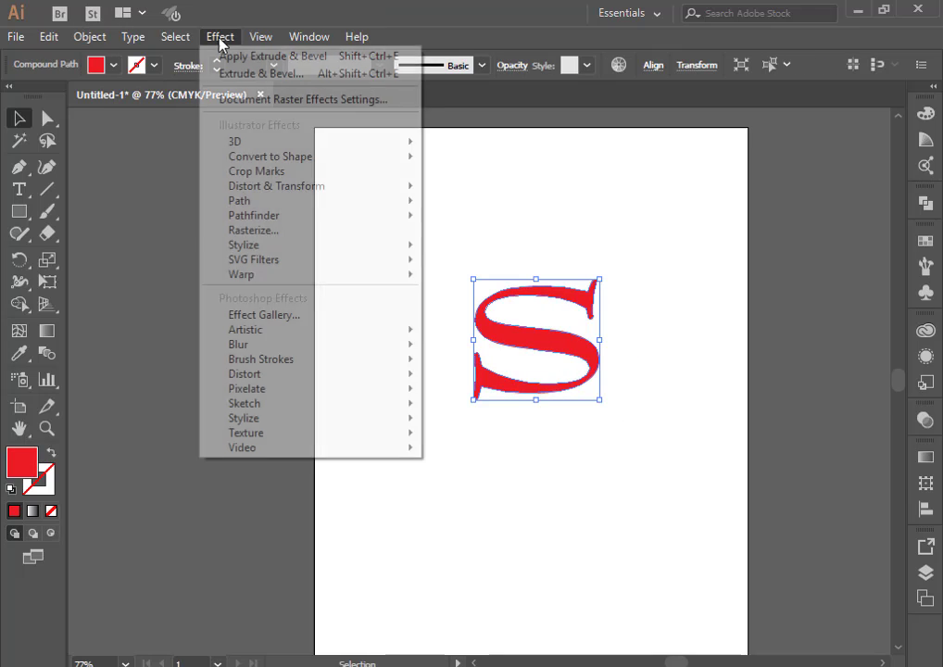
{"action": "mouse_move", "coordinate": [314, 143]}
{"action": "left_click", "coordinate": [458, 144]}
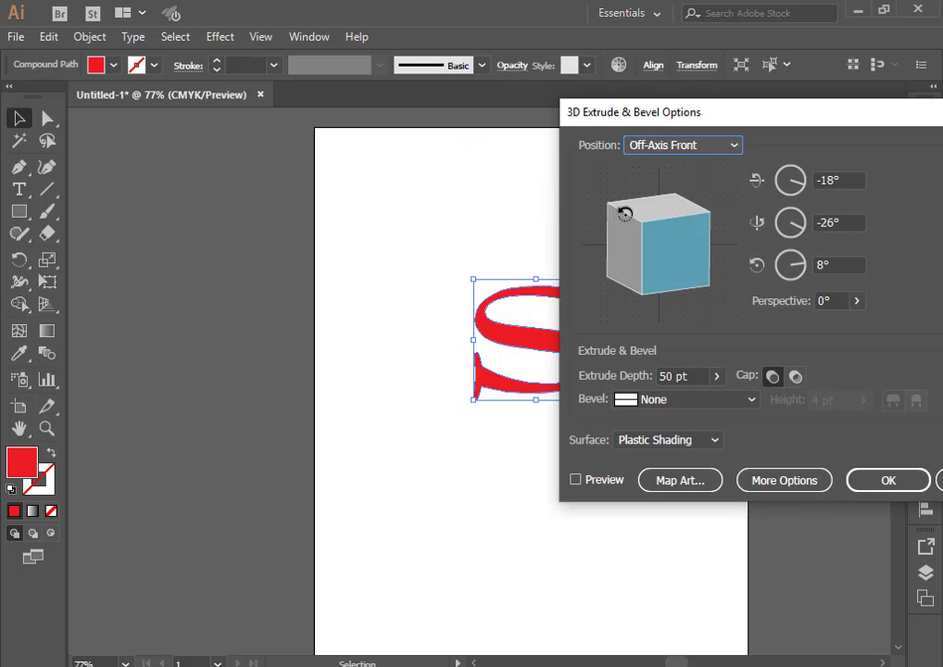
{"action": "left_click_drag", "start_coordinate": [679, 237], "coordinate": [660, 217]}
{"action": "left_click", "coordinate": [723, 146]}
{"action": "left_click", "coordinate": [657, 190]}
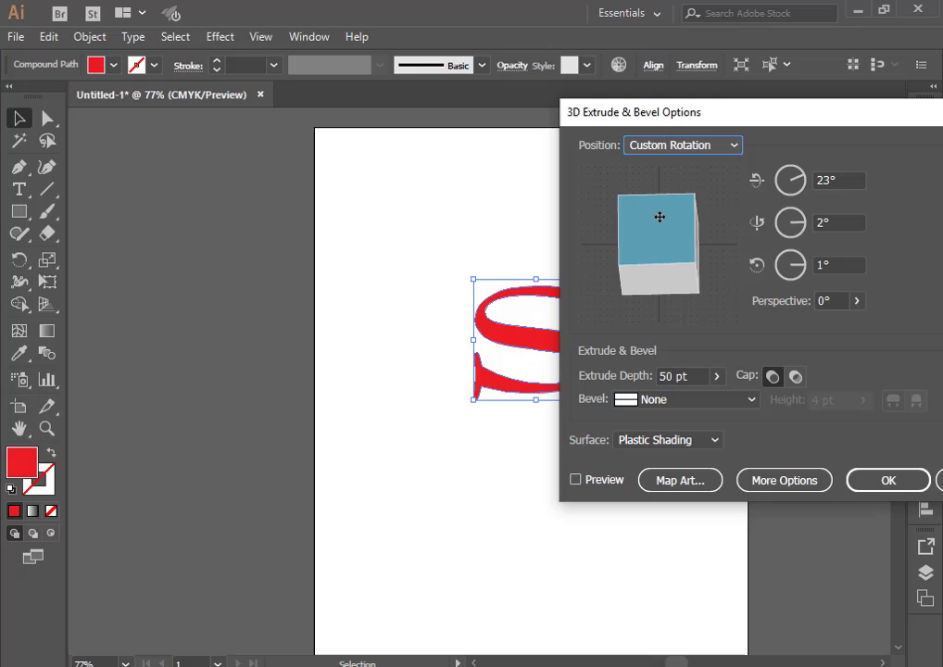
{"action": "left_click", "coordinate": [575, 480]}
{"action": "left_click", "coordinate": [888, 480]}
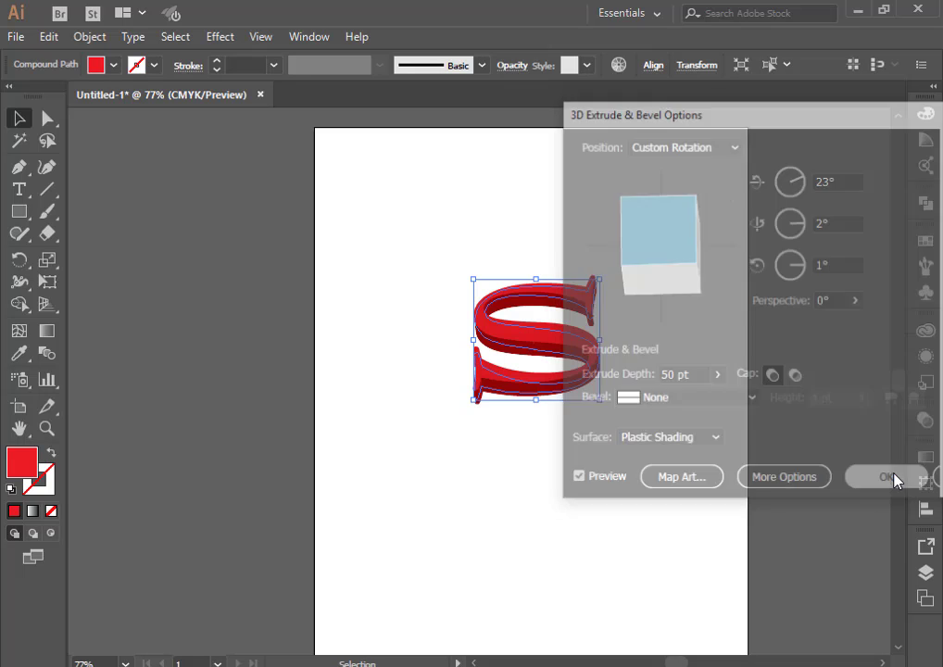
{"action": "left_click", "coordinate": [600, 454]}
{"action": "left_click", "coordinate": [573, 391]}
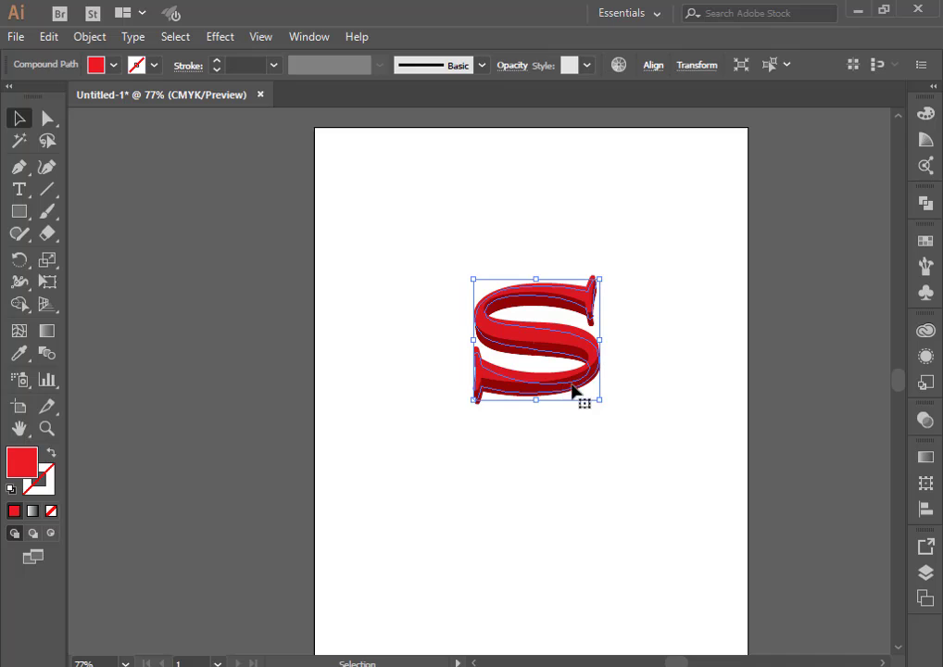
{"action": "right_click", "coordinate": [533, 339]}
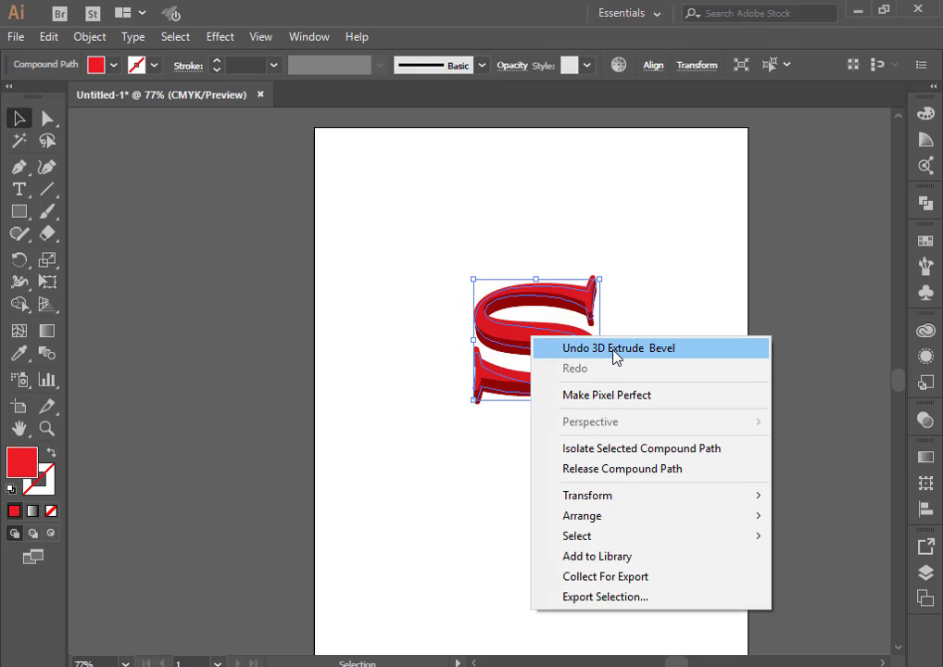
{"action": "left_click", "coordinate": [520, 474]}
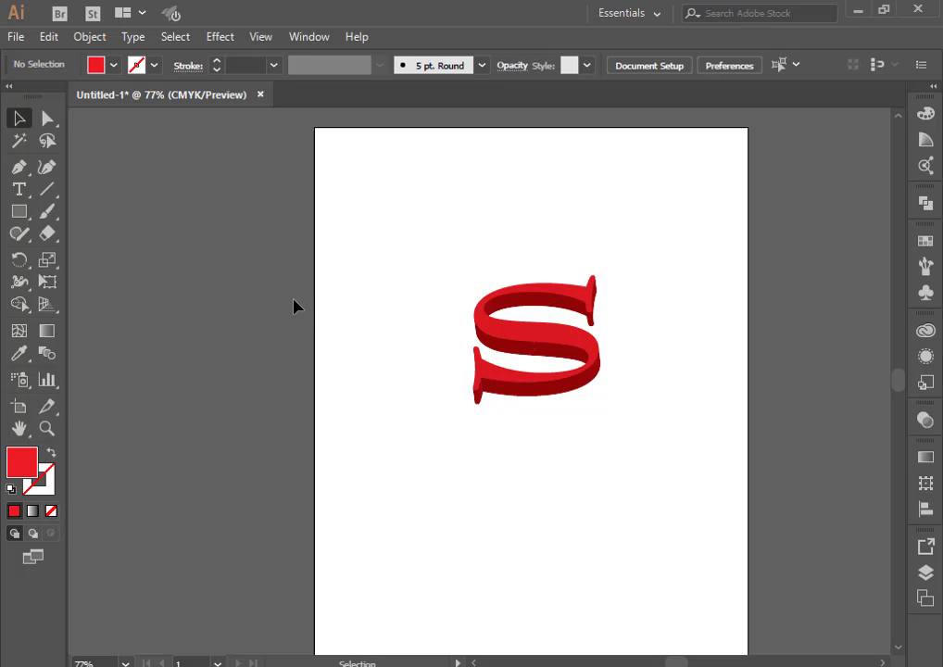
Expand the appearance of the extruded S into separate editable shapes.
{"action": "left_click", "coordinate": [502, 326]}
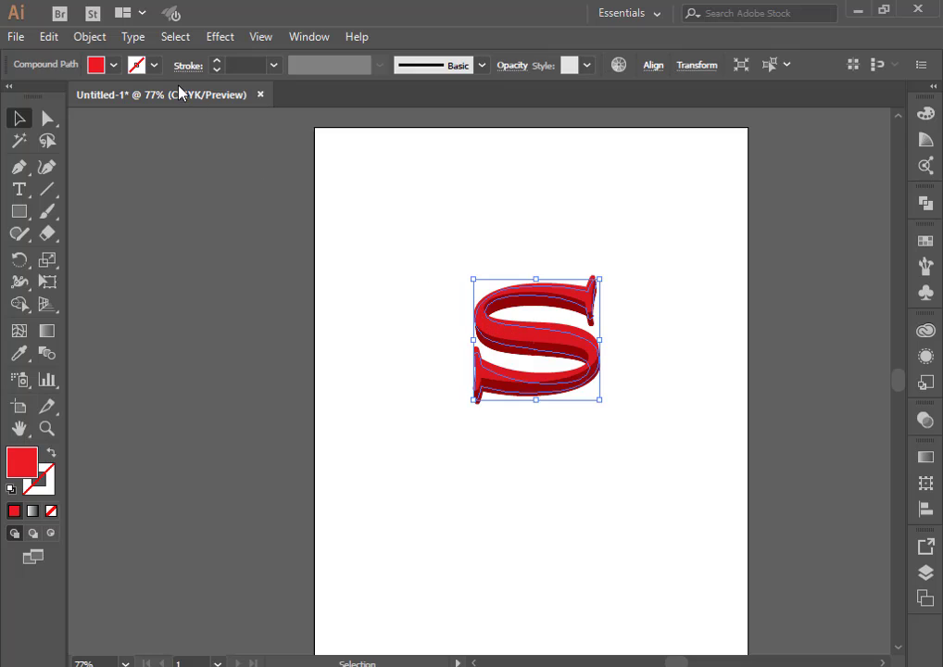
{"action": "left_click", "coordinate": [134, 41]}
{"action": "mouse_move", "coordinate": [84, 39]}
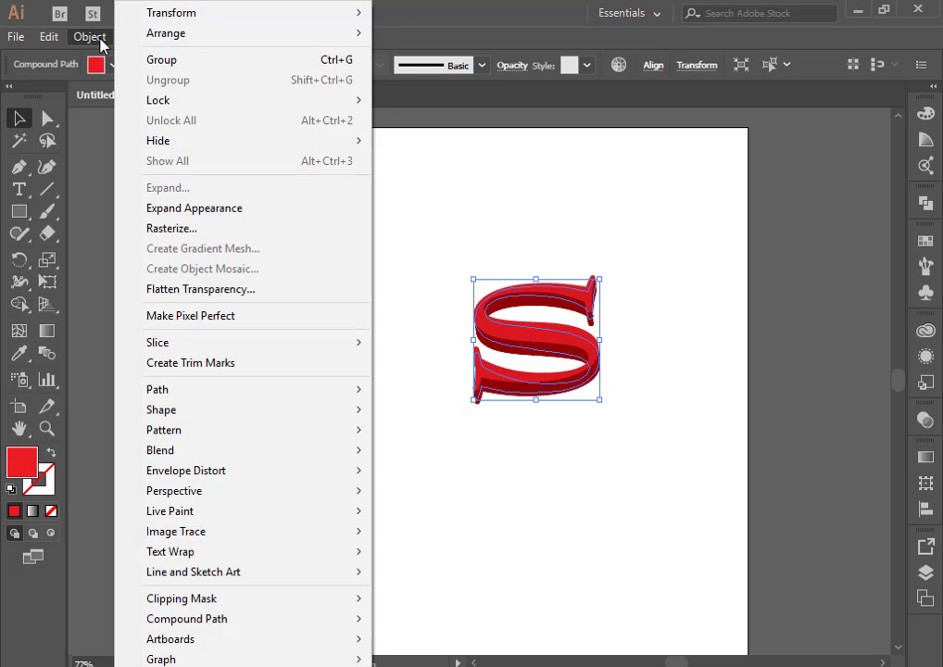
{"action": "left_click", "coordinate": [252, 212]}
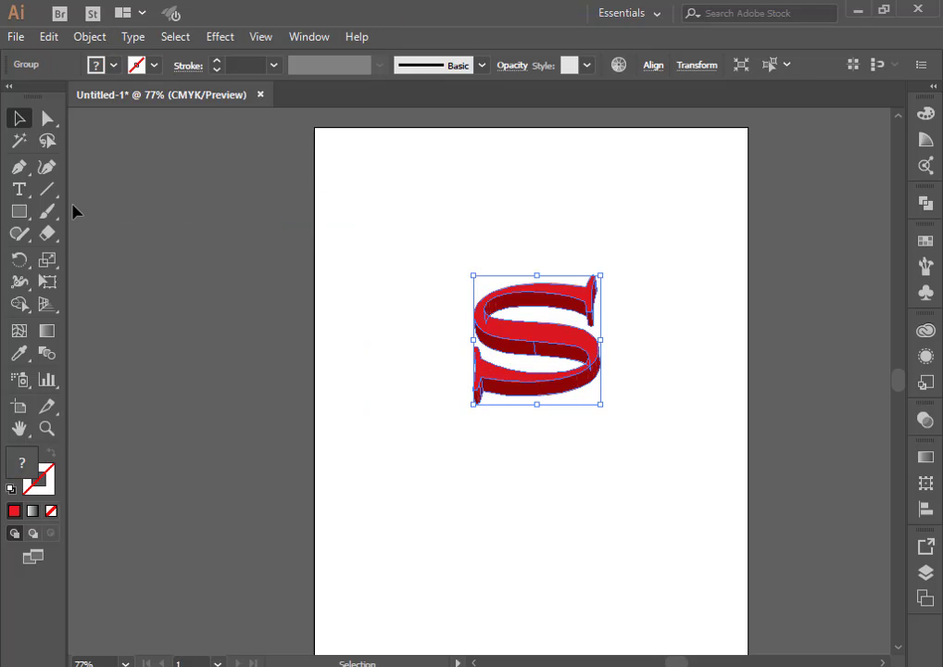
Select only the front face of the expanded S and fill it with a white-to-black linear gradient.
{"action": "left_click", "coordinate": [48, 117]}
{"action": "left_click", "coordinate": [435, 274]}
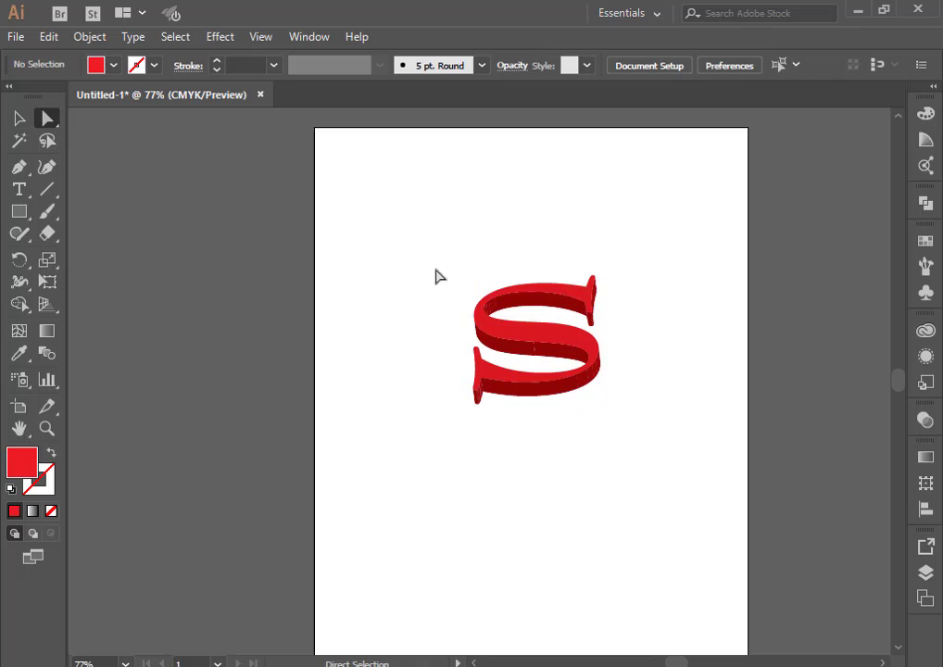
{"action": "left_click", "coordinate": [596, 304]}
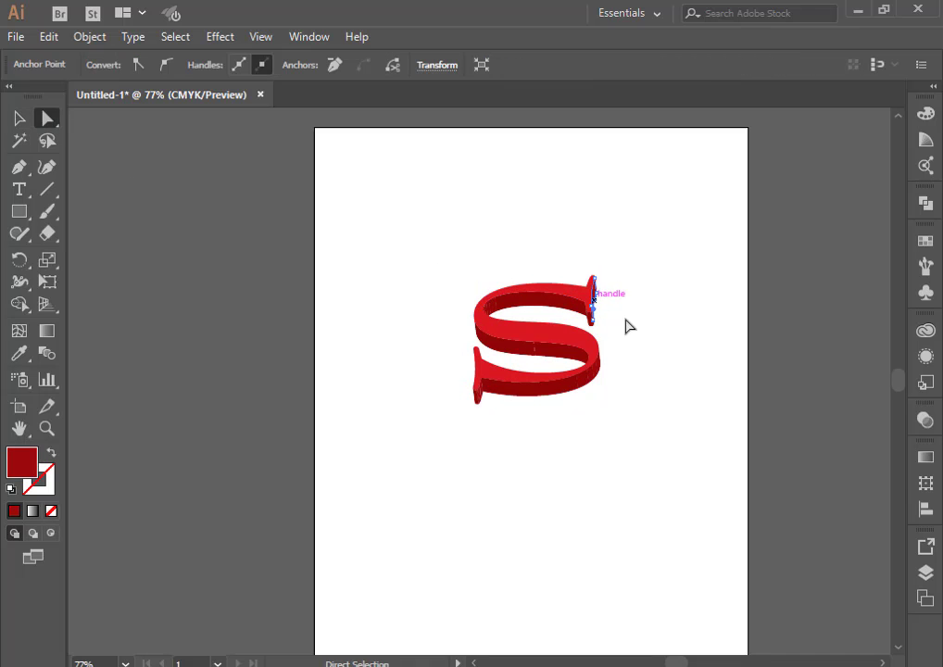
{"action": "left_click", "coordinate": [541, 302]}
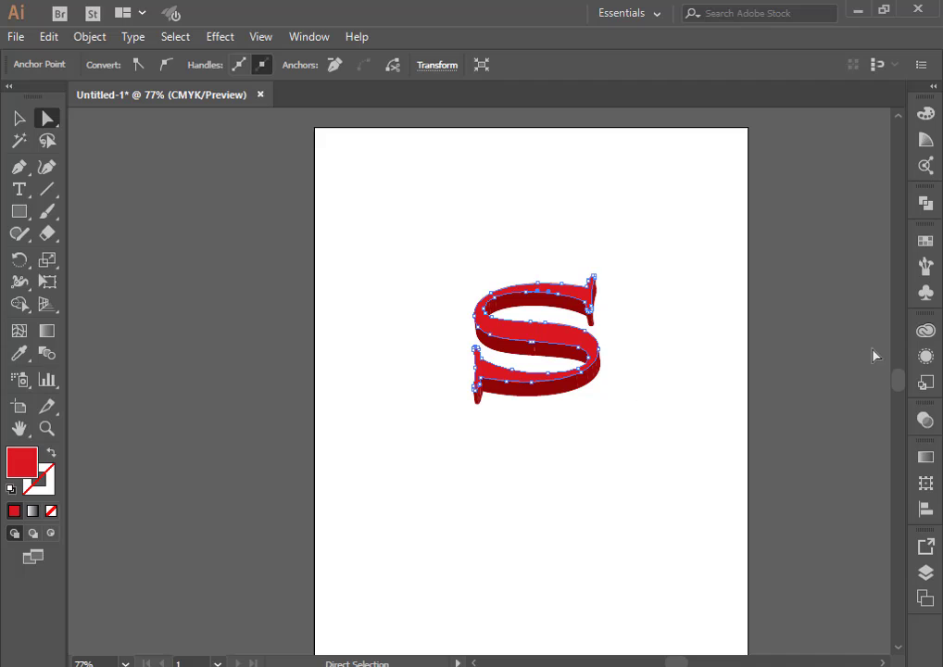
{"action": "left_click", "coordinate": [925, 456]}
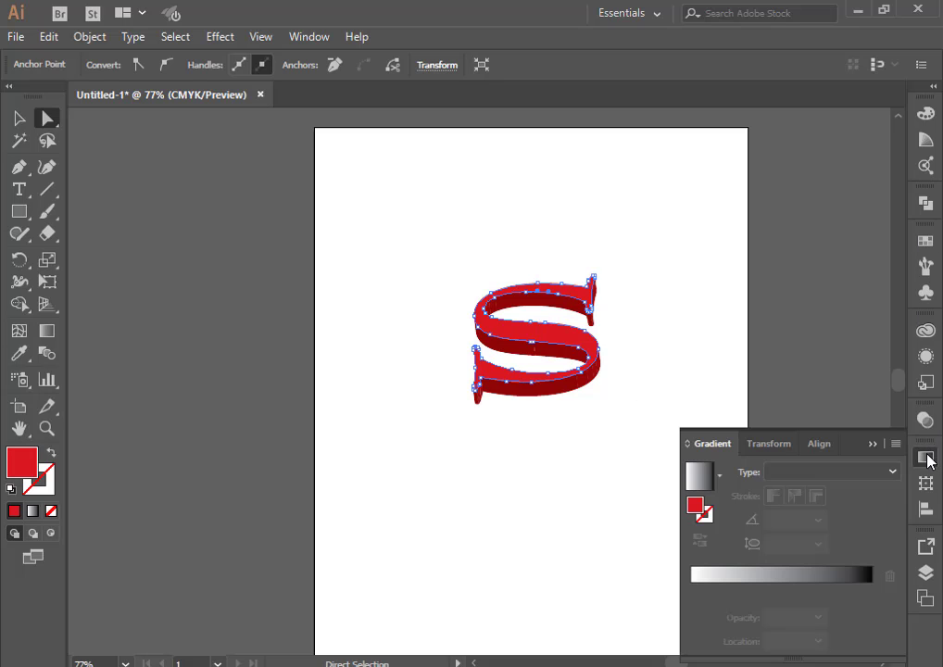
{"action": "left_click", "coordinate": [703, 480]}
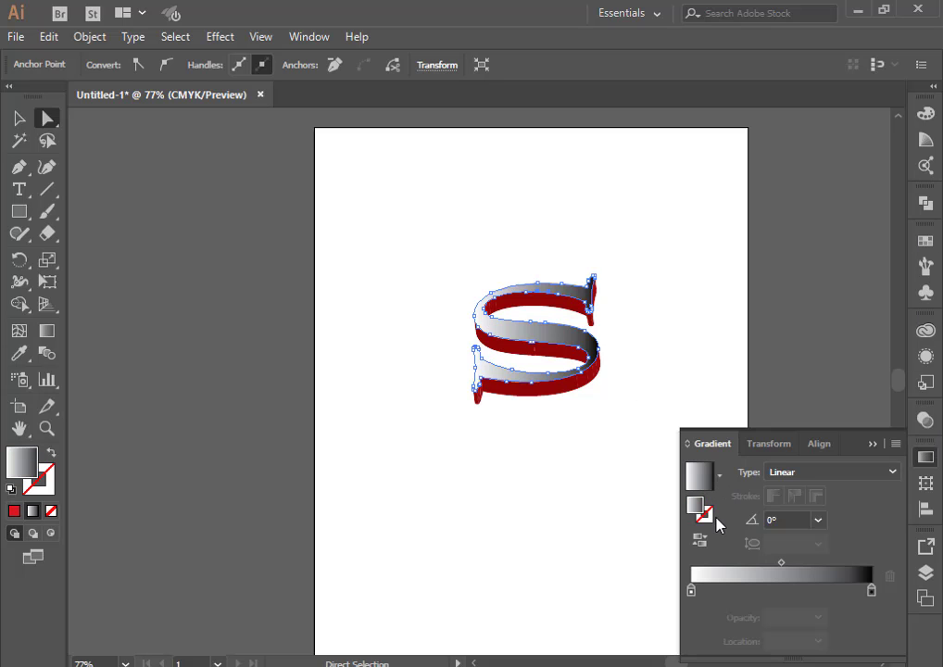
Recolour the white stop at 0% of the front face's gradient with the magenta swatch.
{"action": "left_click", "coordinate": [691, 592]}
{"action": "double_click", "coordinate": [692, 591]}
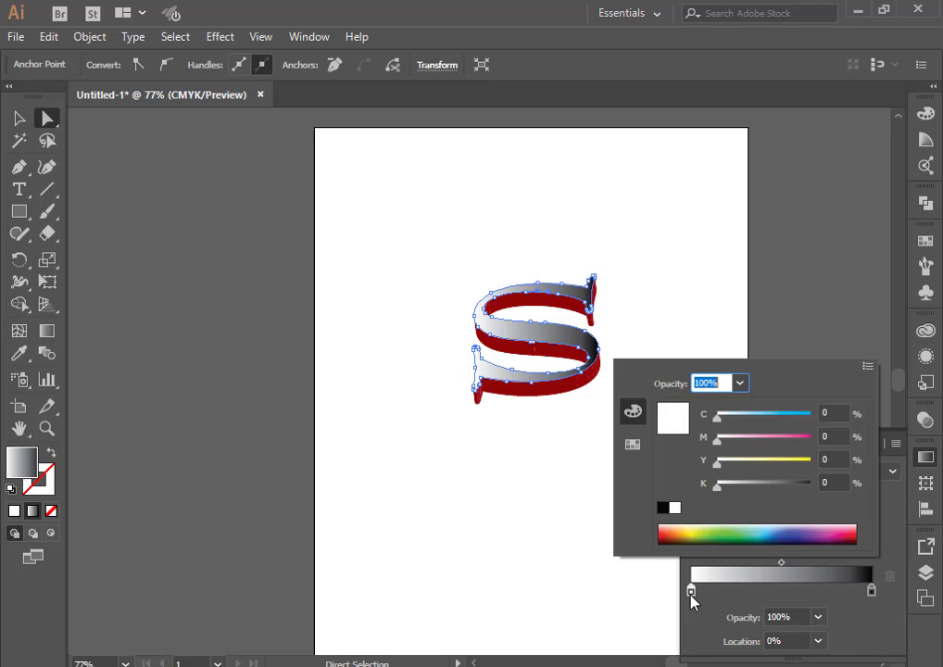
{"action": "left_click", "coordinate": [633, 446]}
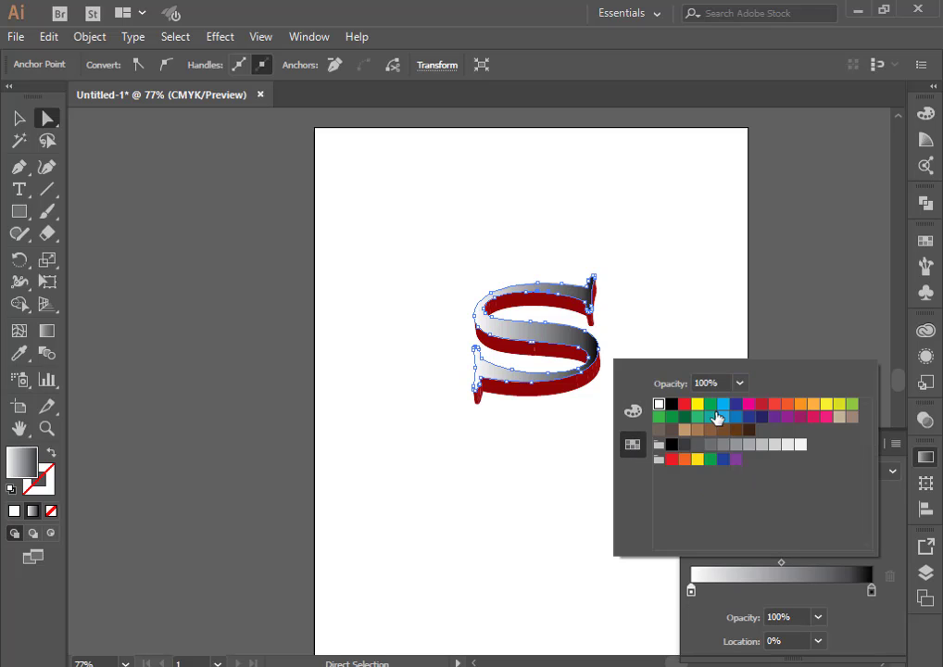
{"action": "left_click", "coordinate": [711, 408]}
{"action": "left_click", "coordinate": [749, 408]}
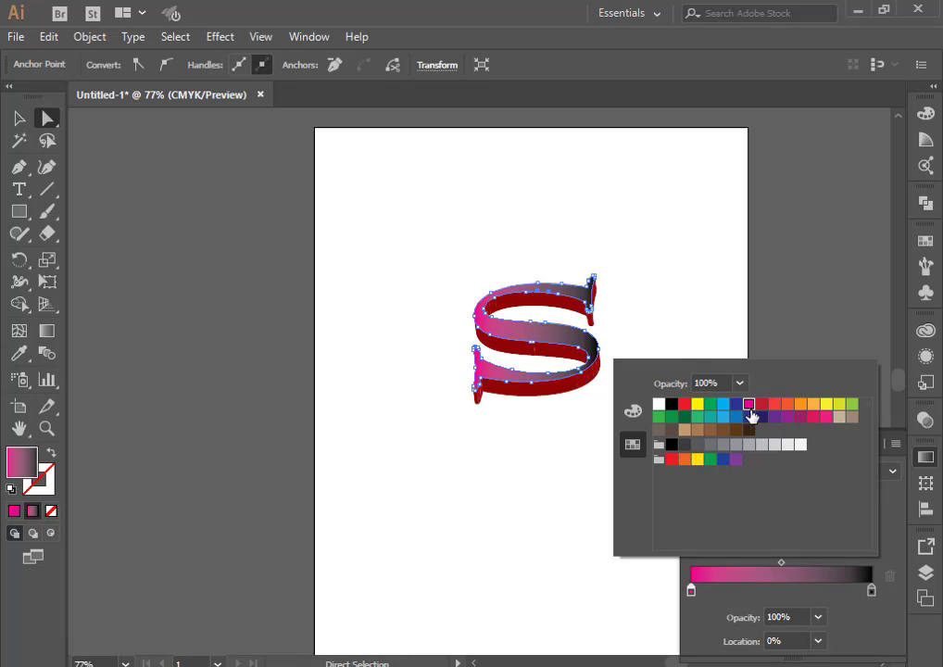
Recolour the 0% stop of the front face's gradient with the orange swatch.
{"action": "left_click", "coordinate": [762, 405]}
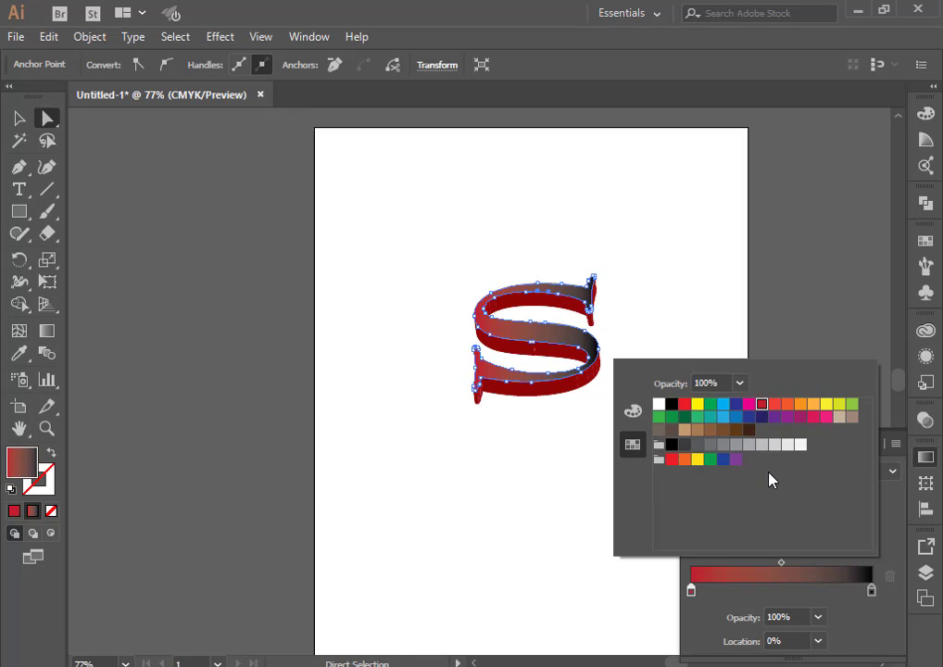
{"action": "left_click", "coordinate": [788, 404]}
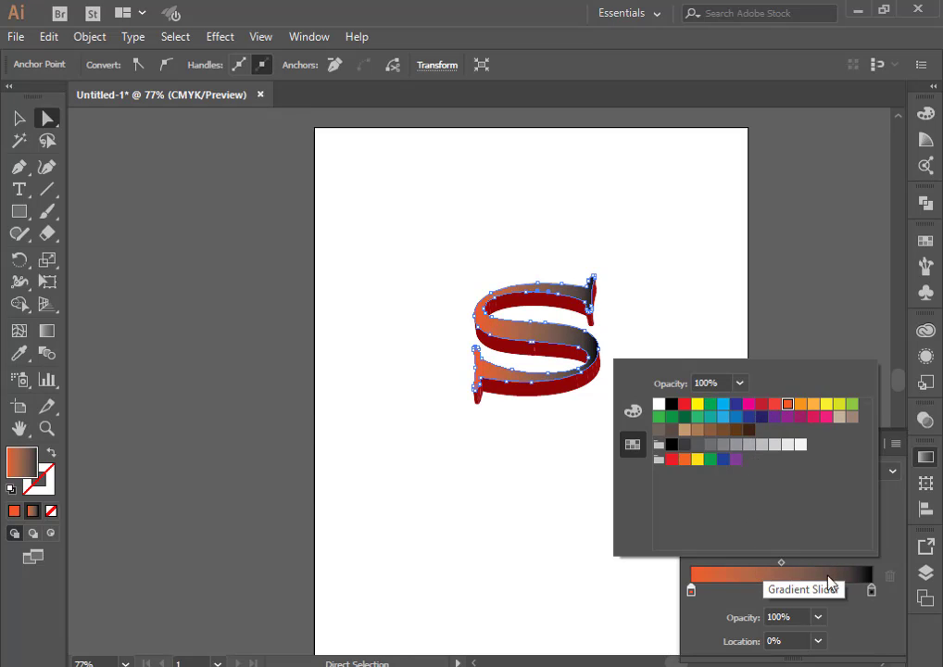
Recolour the black stop at 100% of the front face's gradient with the lightest grey swatch and deselect the face.
{"action": "double_click", "coordinate": [871, 592]}
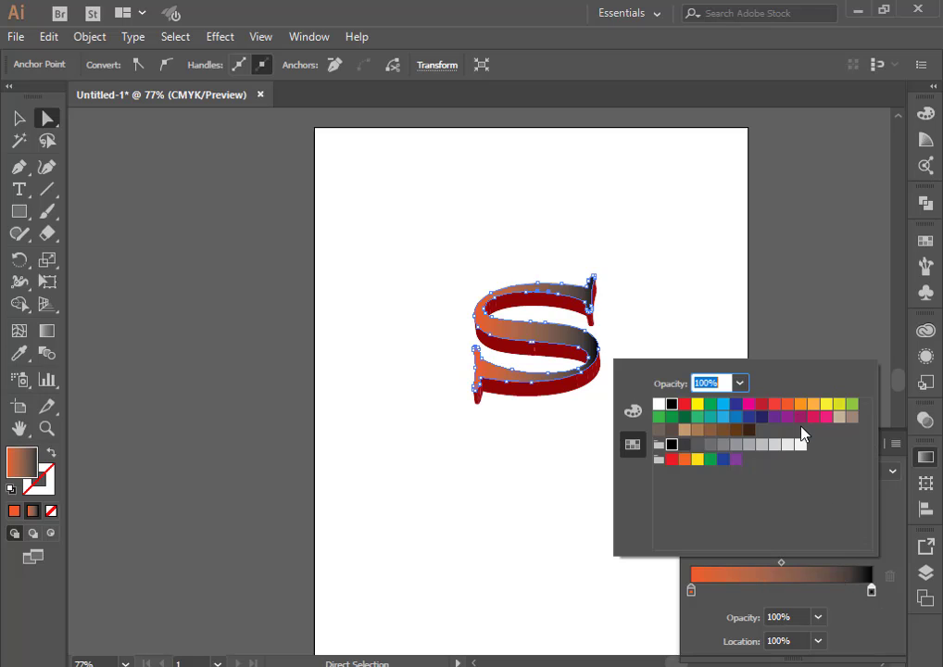
{"action": "left_click", "coordinate": [826, 405]}
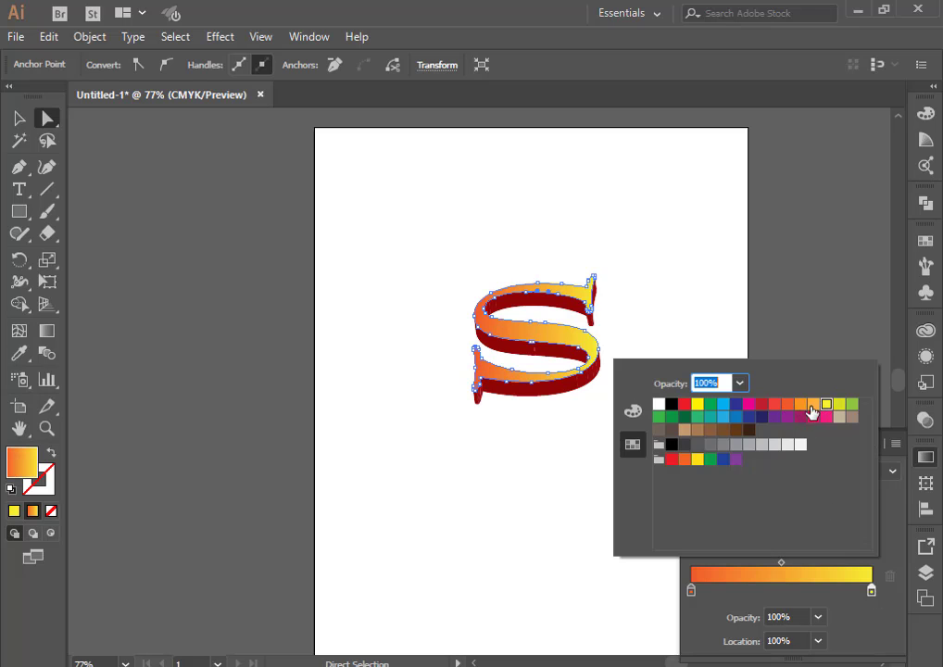
{"action": "left_click", "coordinate": [812, 418]}
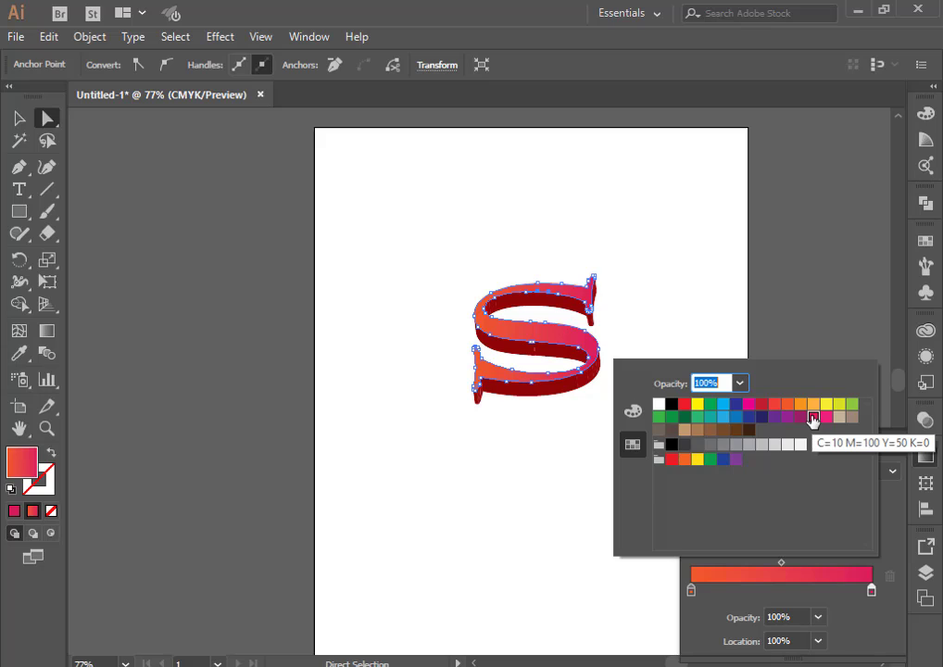
{"action": "left_click", "coordinate": [710, 405]}
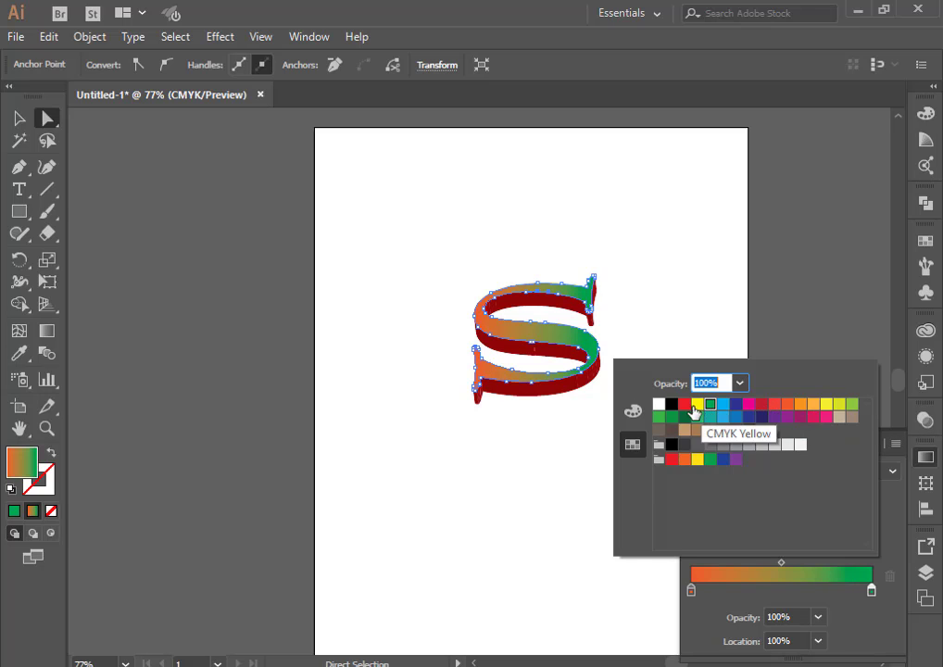
{"action": "left_click", "coordinate": [685, 430]}
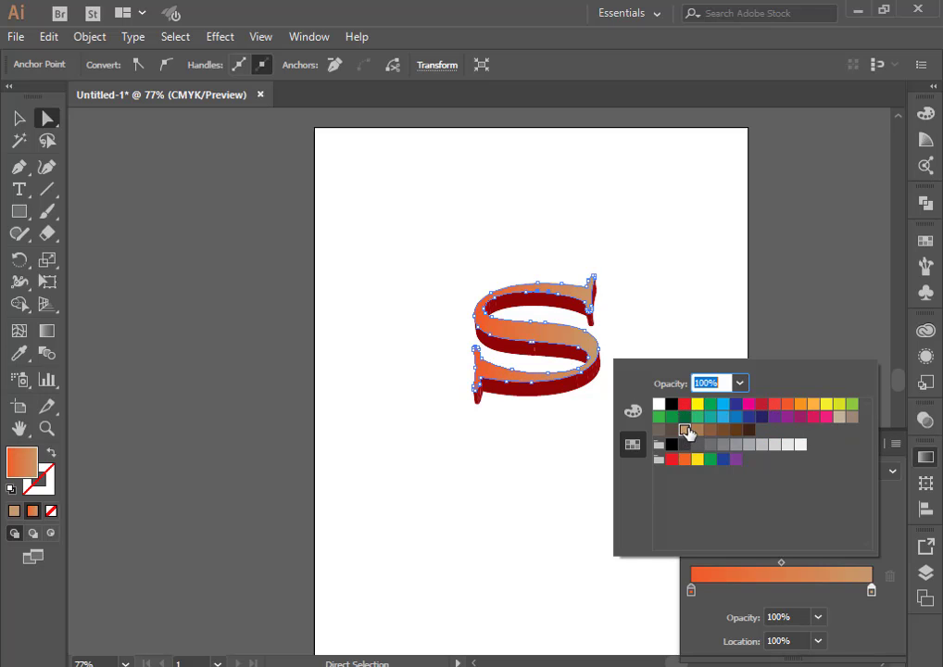
{"action": "left_click", "coordinate": [698, 430]}
{"action": "left_click", "coordinate": [724, 430]}
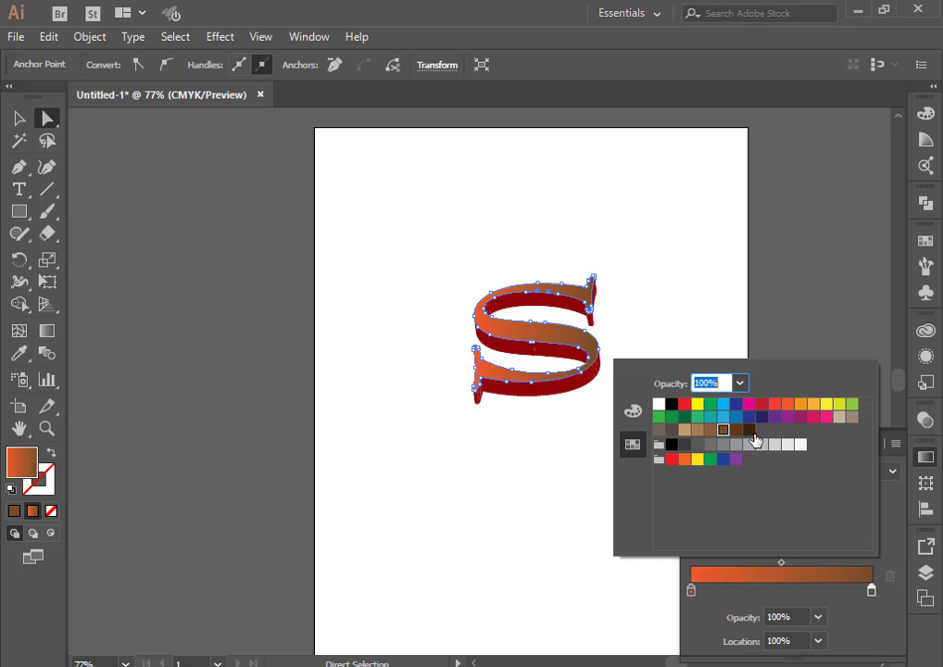
{"action": "left_click", "coordinate": [748, 430]}
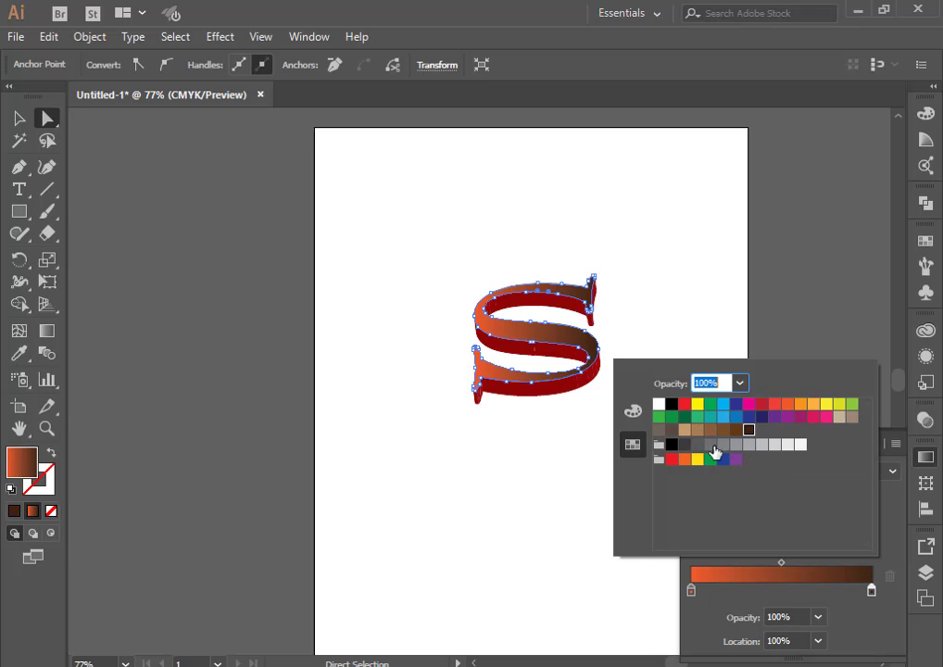
{"action": "left_click", "coordinate": [800, 446]}
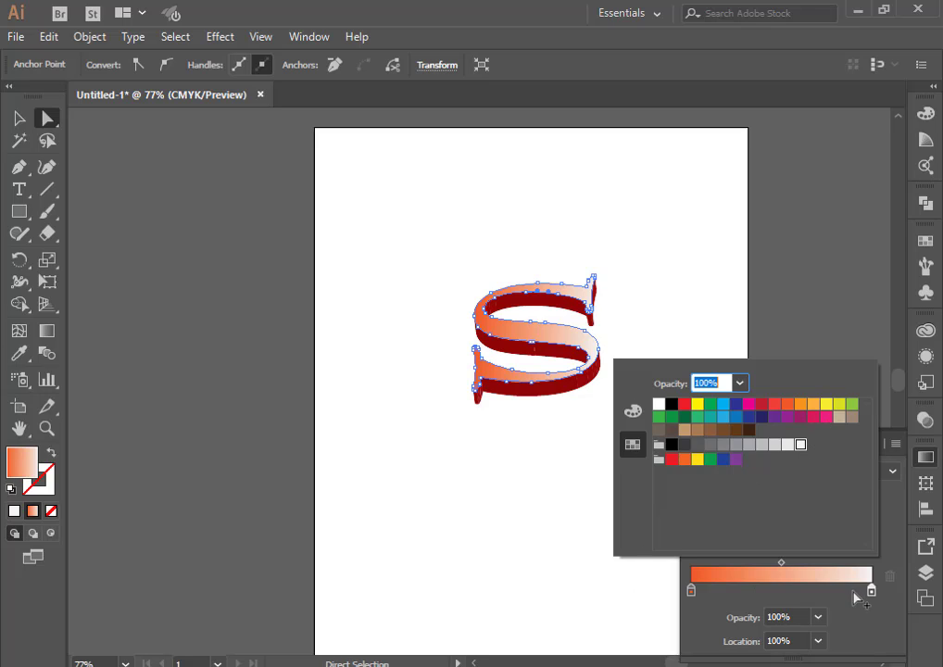
{"action": "left_click", "coordinate": [623, 595]}
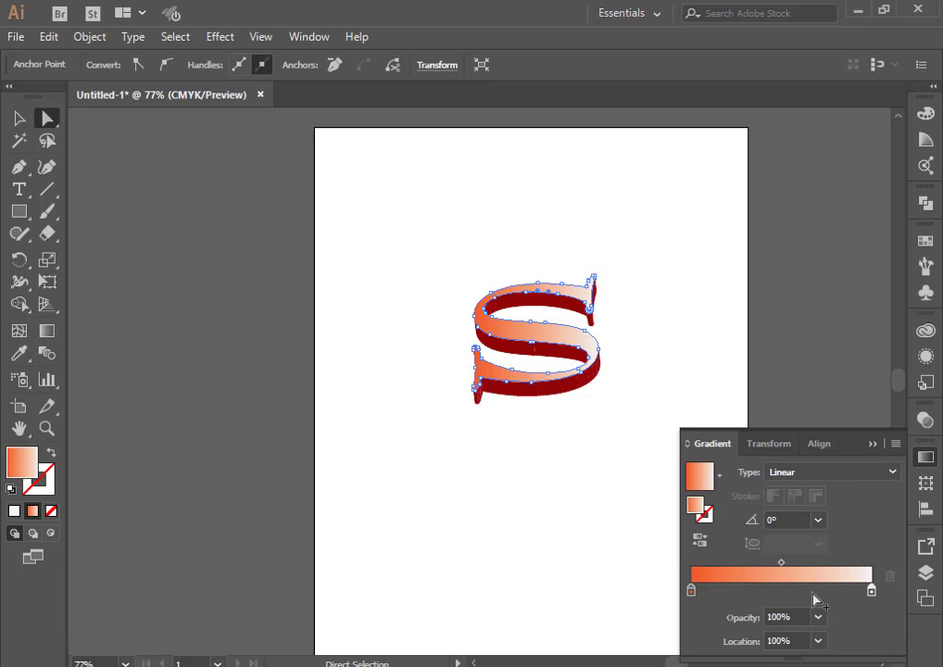
{"action": "left_click", "coordinate": [872, 444]}
{"action": "left_click", "coordinate": [698, 442]}
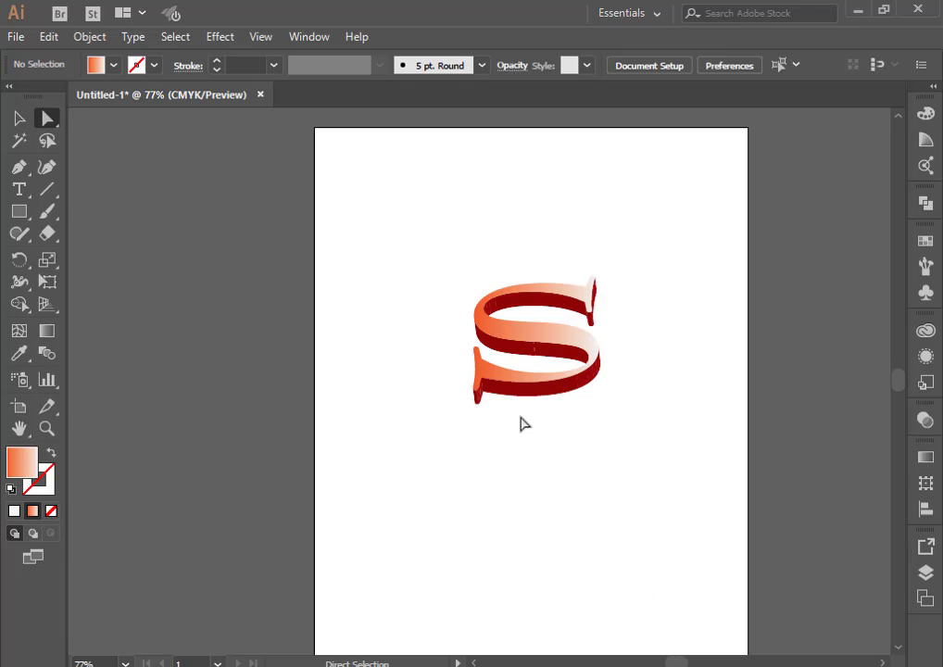
{"action": "left_click", "coordinate": [533, 363]}
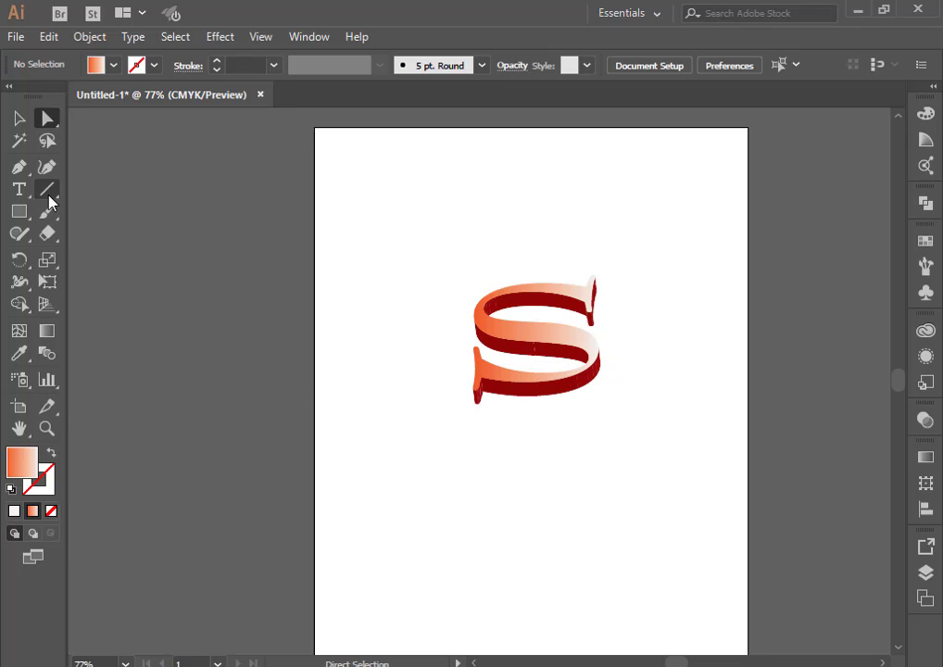
{"action": "left_click", "coordinate": [18, 118]}
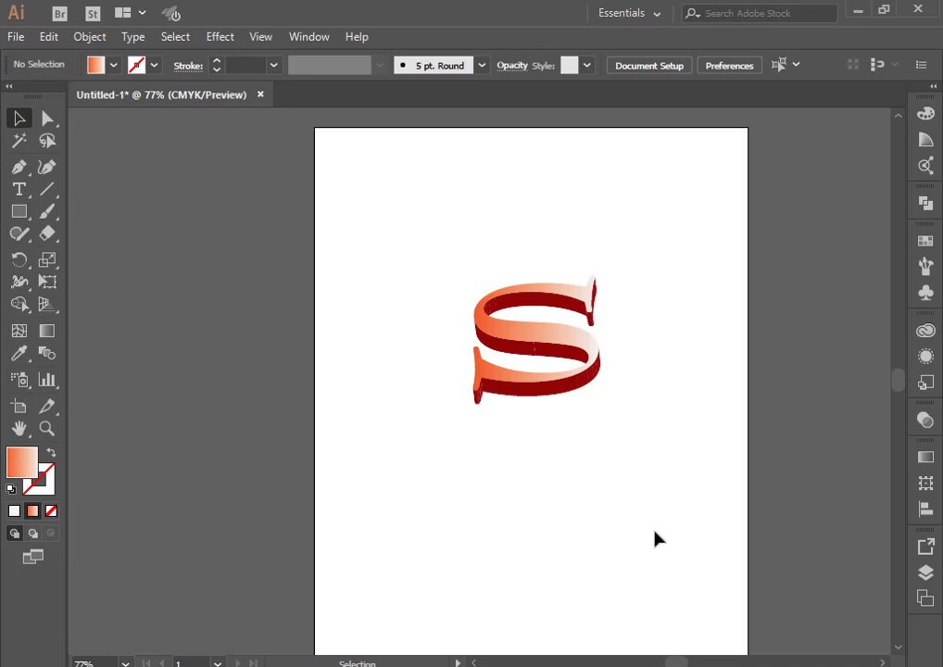
{"action": "left_click_drag", "start_coordinate": [624, 374], "coordinate": [647, 379]}
{"action": "left_click_drag", "start_coordinate": [703, 354], "coordinate": [593, 402]}
{"action": "left_click", "coordinate": [660, 387]}
{"action": "left_click_drag", "start_coordinate": [666, 391], "coordinate": [638, 399]}
{"action": "left_click_drag", "start_coordinate": [571, 399], "coordinate": [494, 394]}
{"action": "left_click_drag", "start_coordinate": [635, 359], "coordinate": [486, 417]}
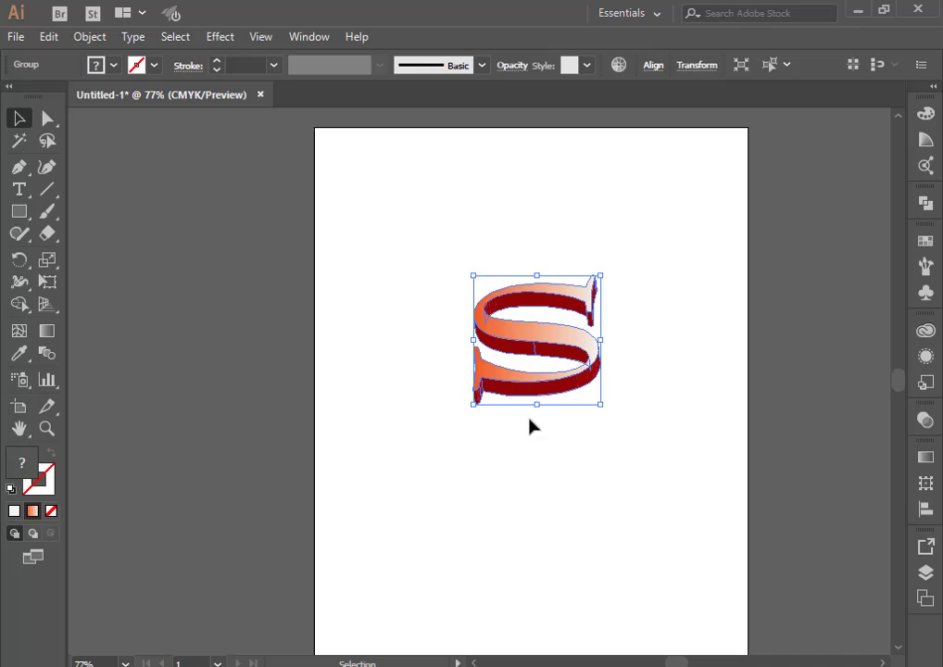
{"action": "left_click", "coordinate": [636, 380]}
{"action": "left_click_drag", "start_coordinate": [651, 364], "coordinate": [598, 392]}
{"action": "left_click", "coordinate": [623, 403]}
{"action": "left_click", "coordinate": [601, 386]}
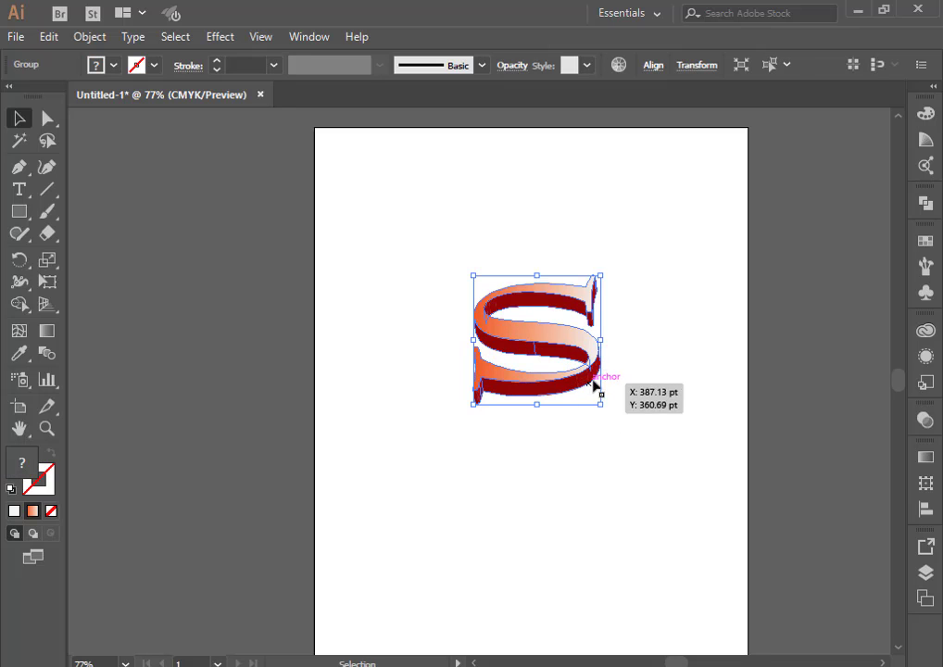
{"action": "left_click", "coordinate": [612, 386]}
{"action": "left_click", "coordinate": [597, 378]}
{"action": "left_click", "coordinate": [716, 395]}
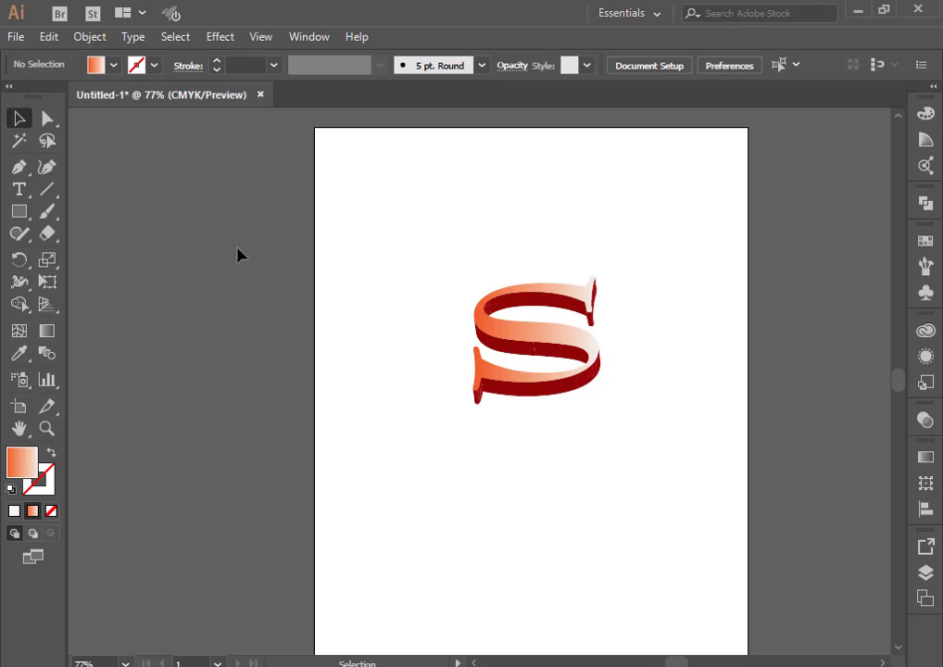
Try to fill the side facets around the S's lower right bend with the orange-to-light-grey gradient.
{"action": "left_click", "coordinate": [48, 118]}
{"action": "left_click_drag", "start_coordinate": [644, 373], "coordinate": [594, 409]}
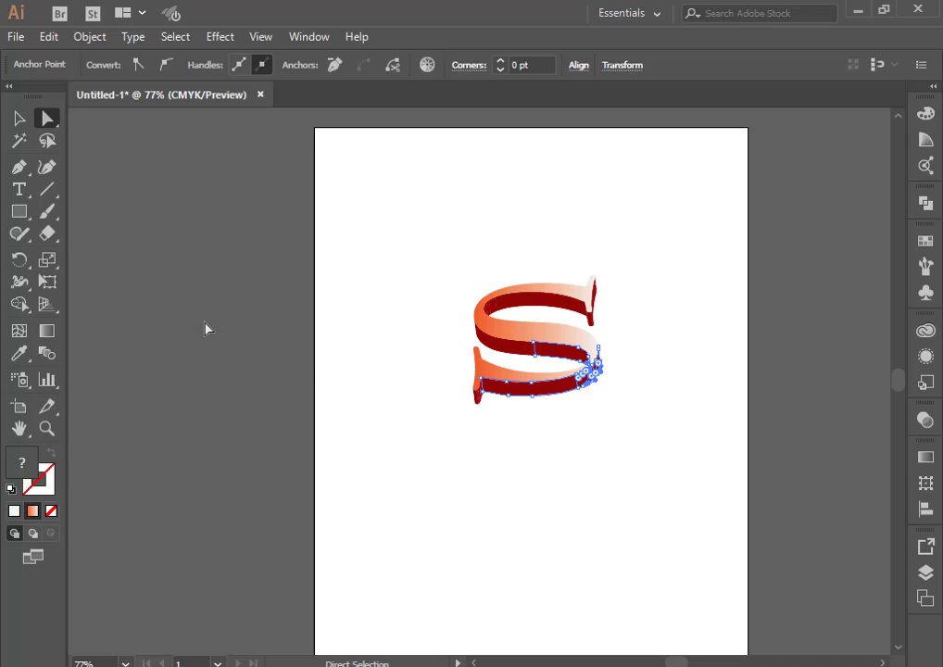
{"action": "left_click", "coordinate": [924, 460]}
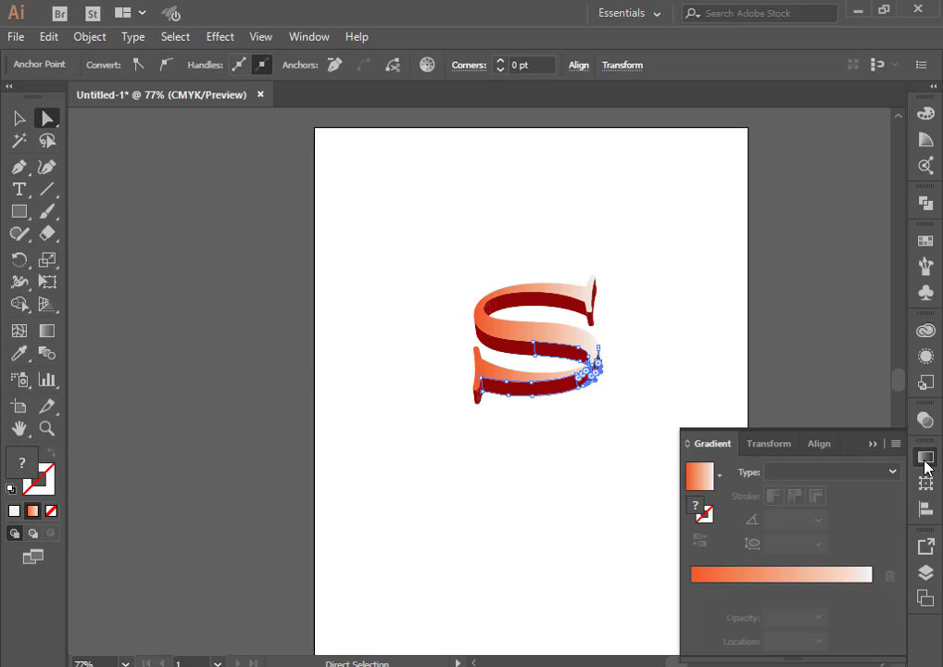
{"action": "left_click", "coordinate": [700, 476]}
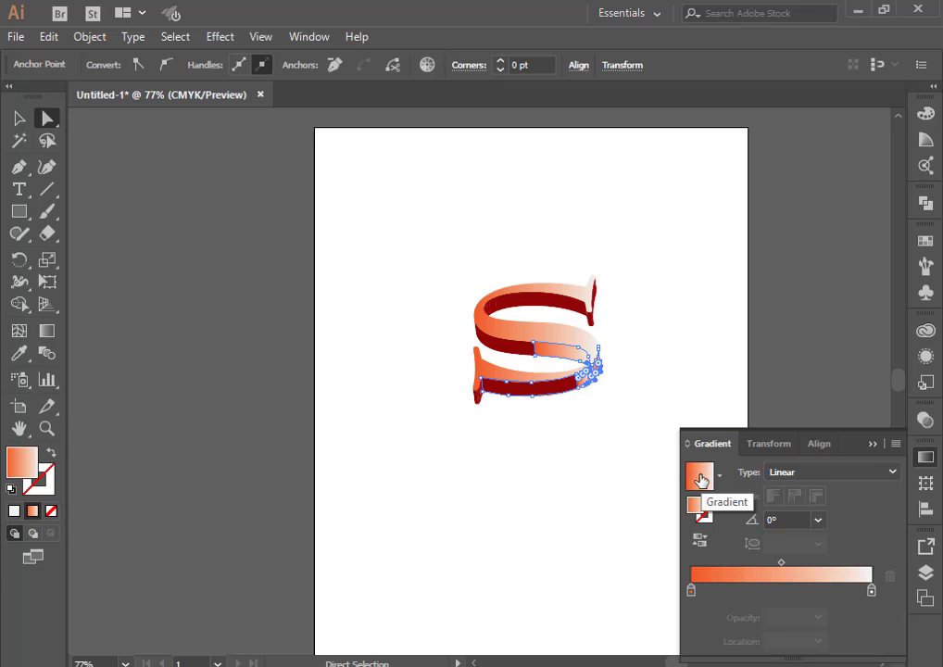
{"action": "left_click", "coordinate": [596, 484]}
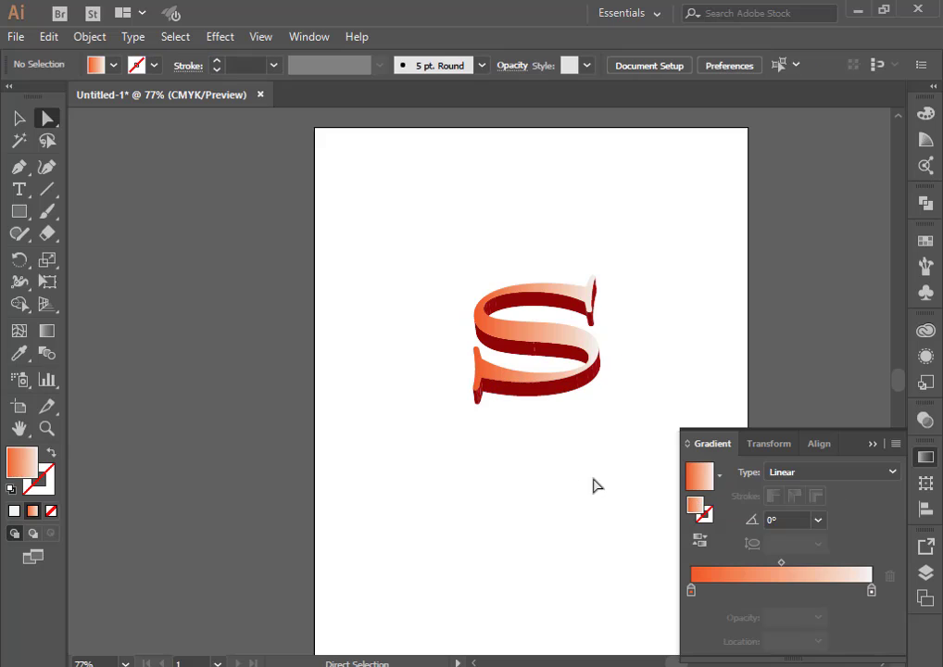
Fill the long side facet beneath the S's bottom curve with the White, Black gradient preset.
{"action": "left_click_drag", "start_coordinate": [663, 399], "coordinate": [494, 396]}
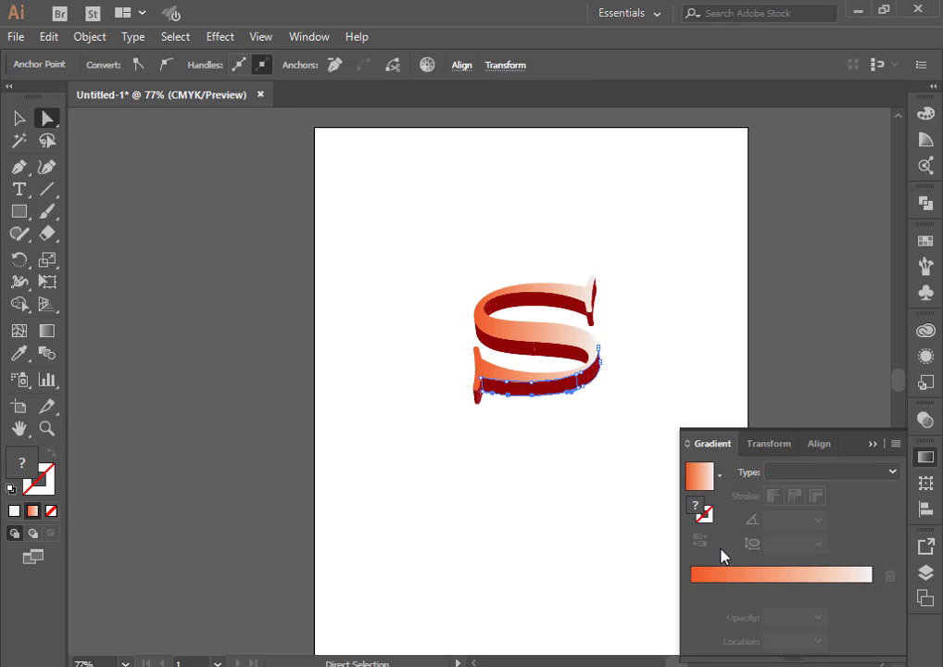
{"action": "left_click", "coordinate": [697, 478]}
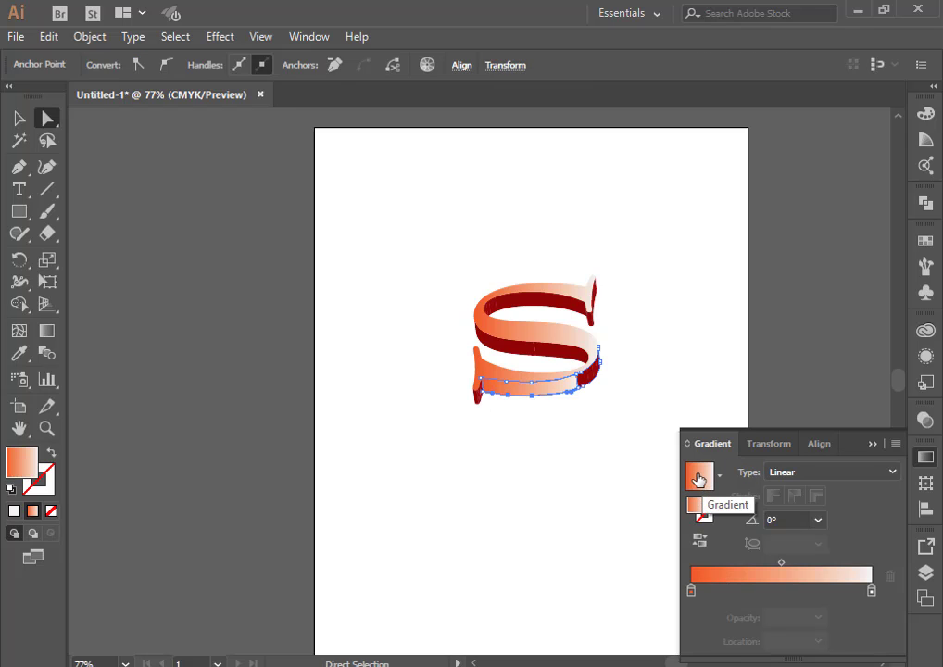
{"action": "left_click", "coordinate": [719, 474]}
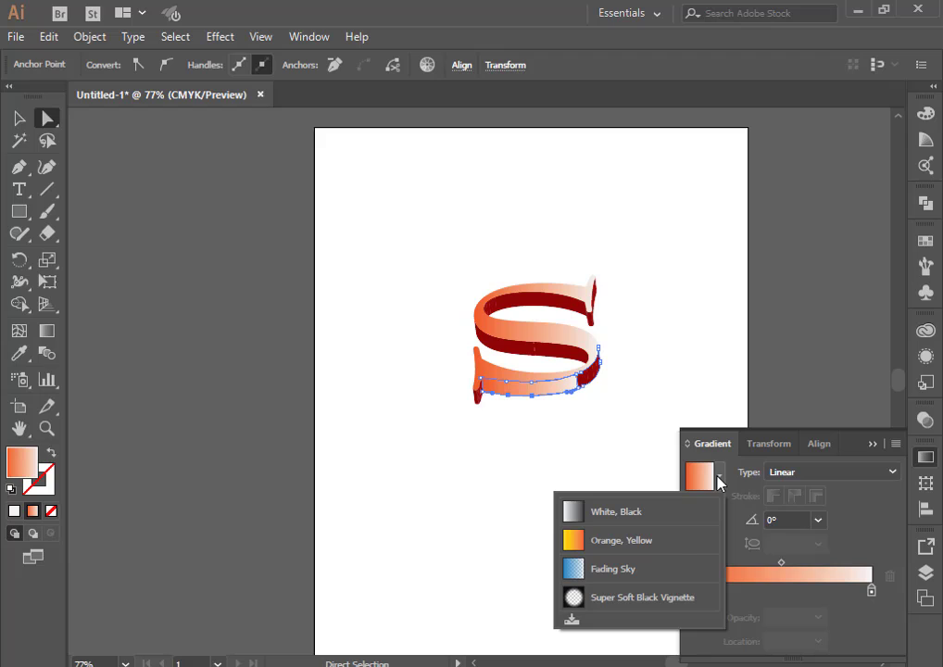
{"action": "left_click", "coordinate": [676, 543]}
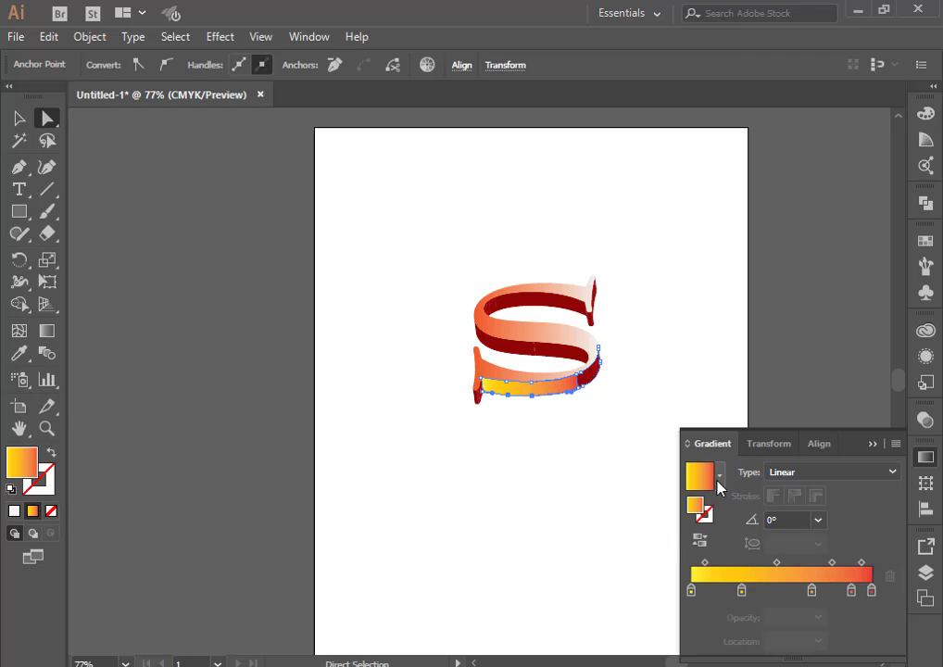
{"action": "left_click", "coordinate": [719, 474]}
{"action": "left_click", "coordinate": [644, 515]}
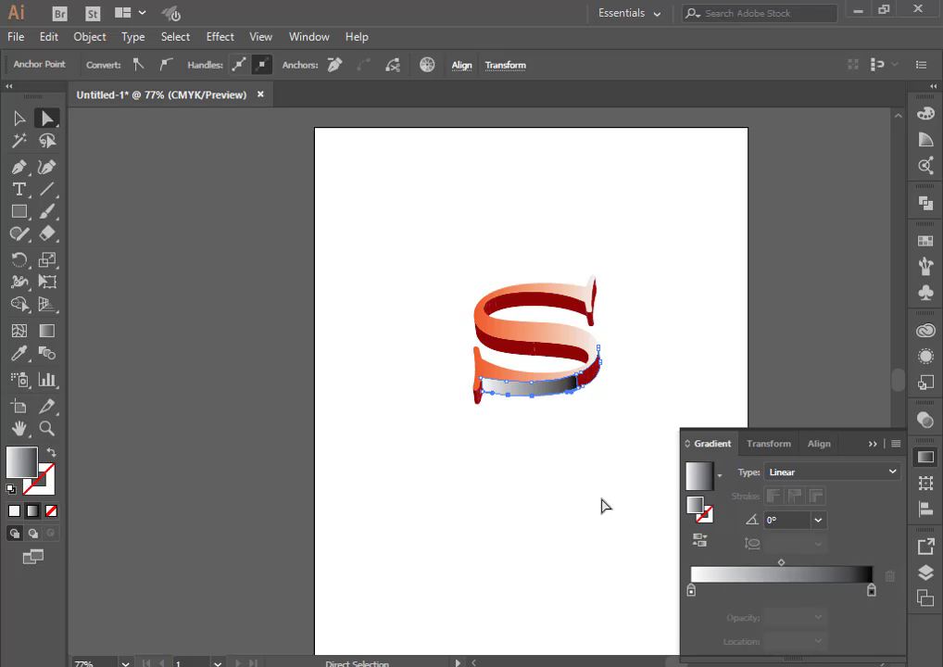
{"action": "left_click", "coordinate": [603, 506]}
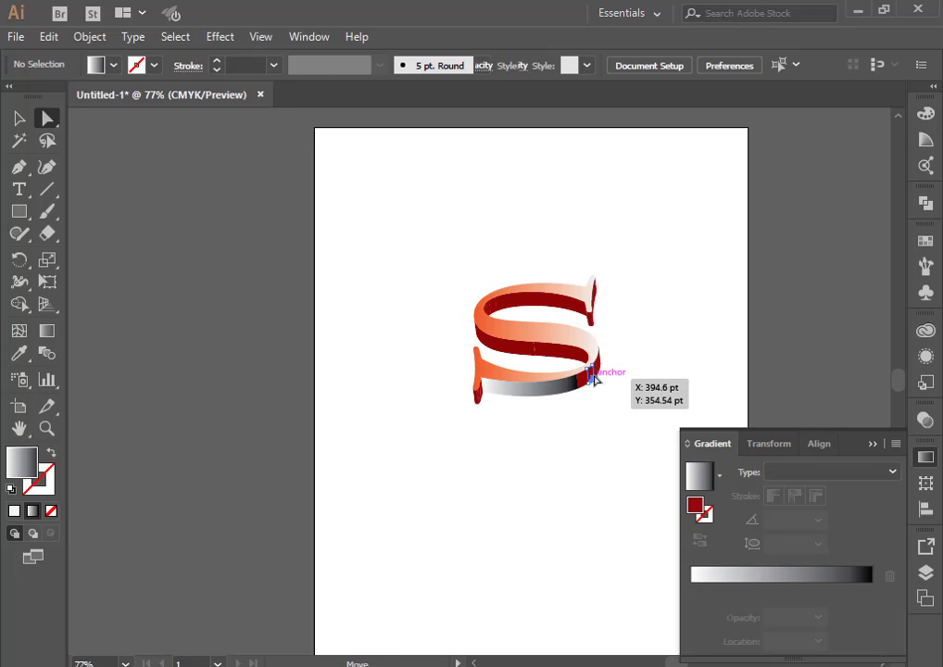
Select a single narrow side facet on the S's lower right bend and fill it with the white-to-black gradient.
{"action": "left_click", "coordinate": [595, 380]}
{"action": "left_click_drag", "start_coordinate": [674, 350], "coordinate": [592, 377]}
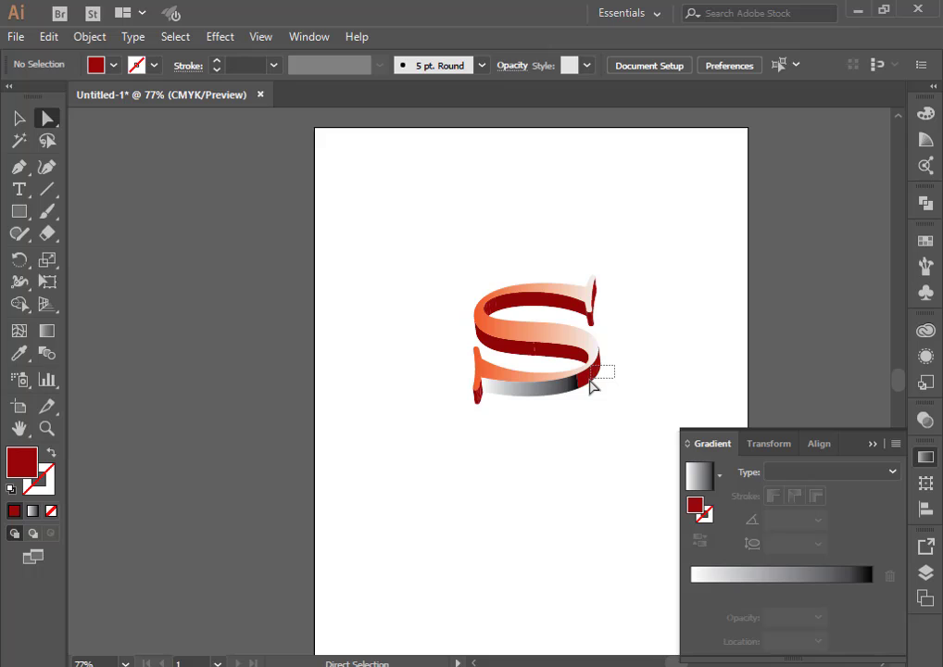
{"action": "left_click_drag", "start_coordinate": [590, 381], "coordinate": [589, 381]}
{"action": "left_click", "coordinate": [632, 397]}
{"action": "left_click", "coordinate": [598, 379]}
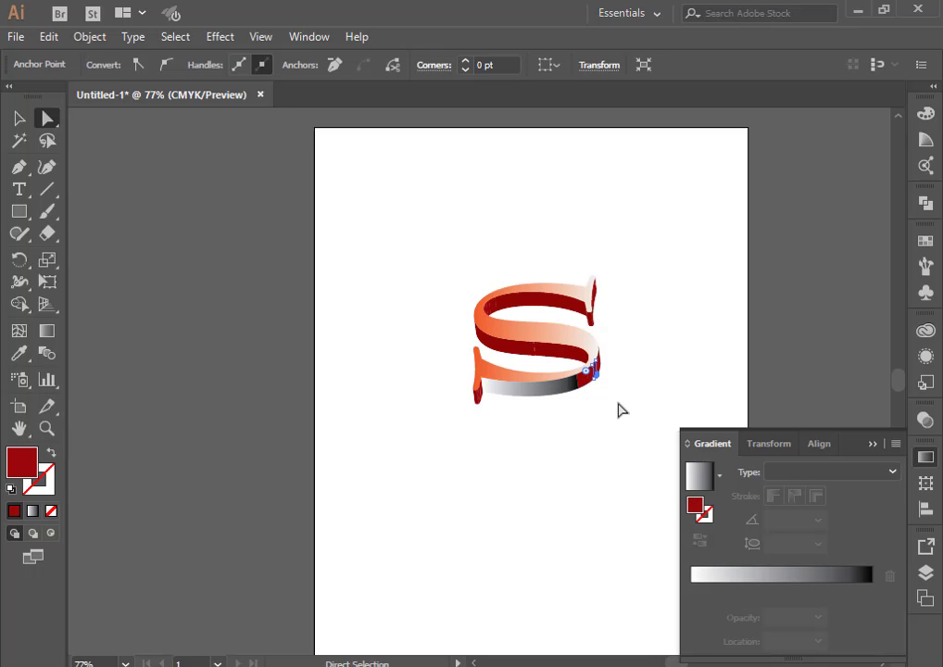
{"action": "left_click", "coordinate": [701, 484]}
{"action": "left_click", "coordinate": [606, 478]}
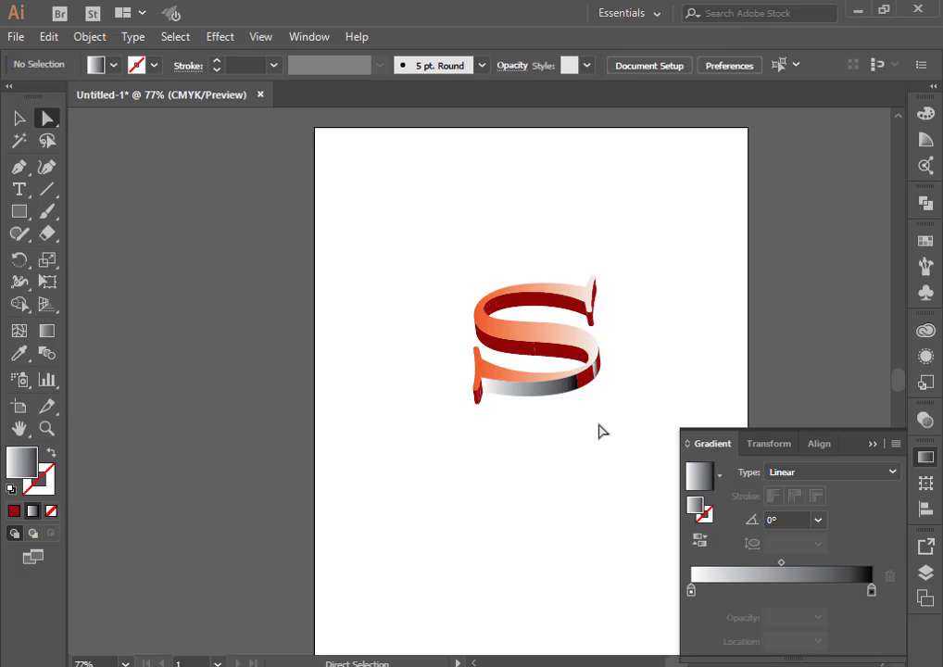
Fill the remaining red side facets around the S's lower right bend with the white-to-black gradient, one by one.
{"action": "left_click", "coordinate": [590, 384]}
{"action": "left_click", "coordinate": [702, 478]}
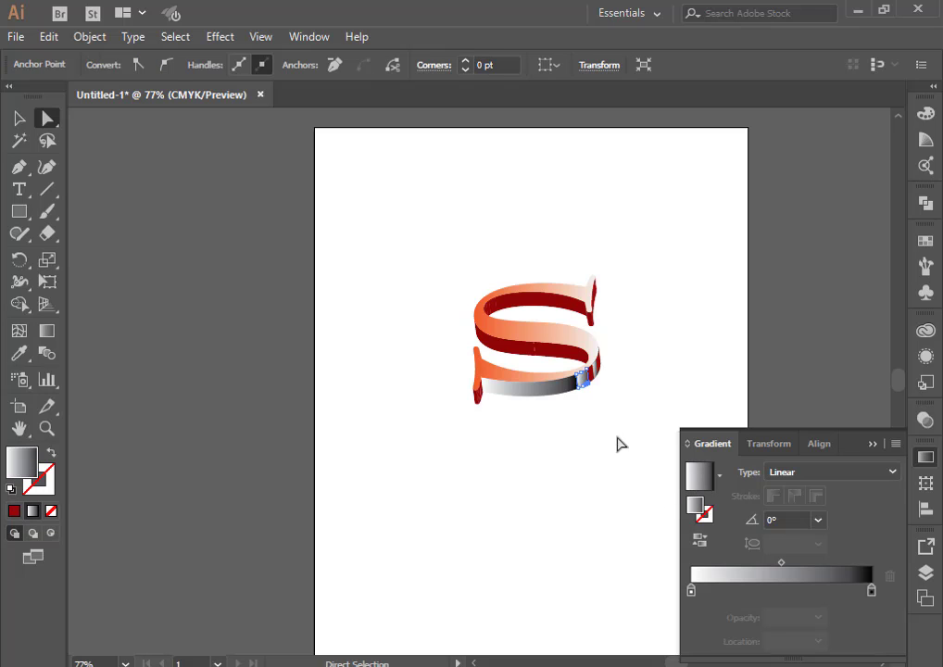
{"action": "left_click", "coordinate": [621, 444]}
{"action": "left_click", "coordinate": [594, 383]}
{"action": "left_click", "coordinate": [699, 476]}
{"action": "left_click", "coordinate": [602, 423]}
{"action": "left_click", "coordinate": [597, 369]}
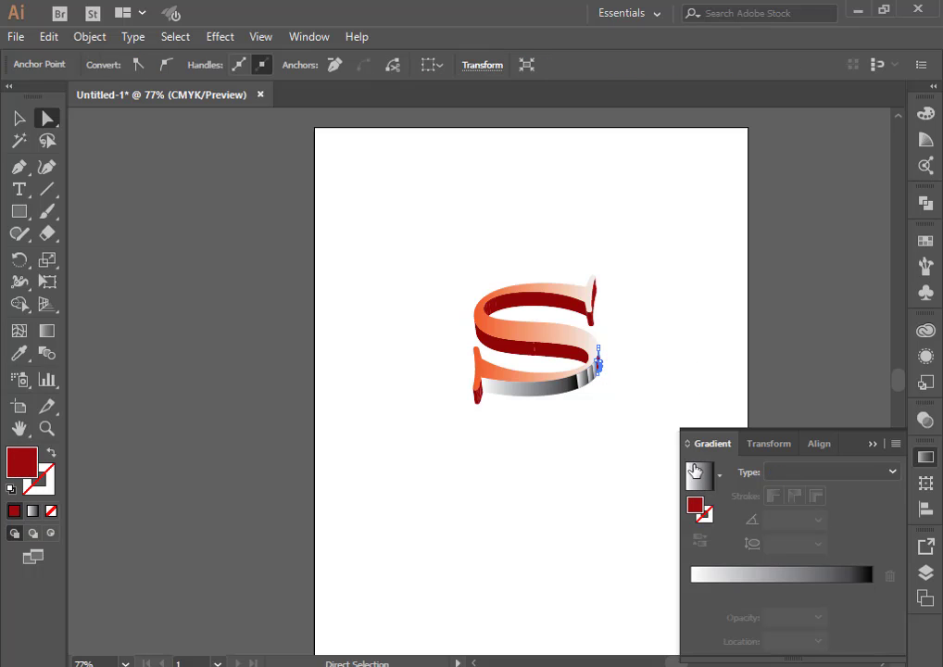
{"action": "left_click", "coordinate": [700, 477]}
{"action": "left_click", "coordinate": [604, 448]}
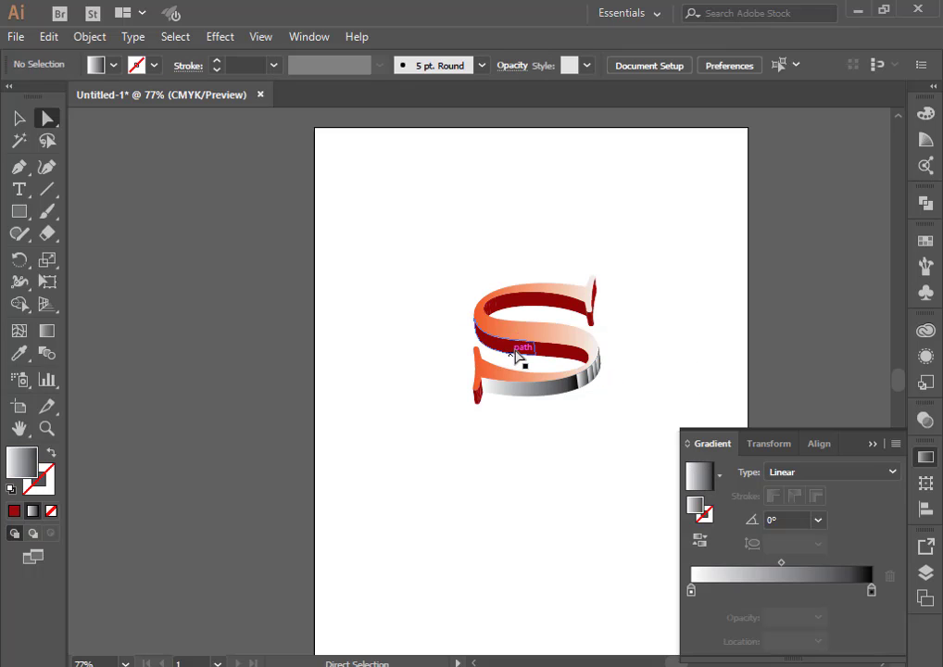
Fill the two side facets beneath the S's middle stroke with the white-to-black gradient.
{"action": "left_click", "coordinate": [525, 350]}
{"action": "left_click", "coordinate": [698, 481]}
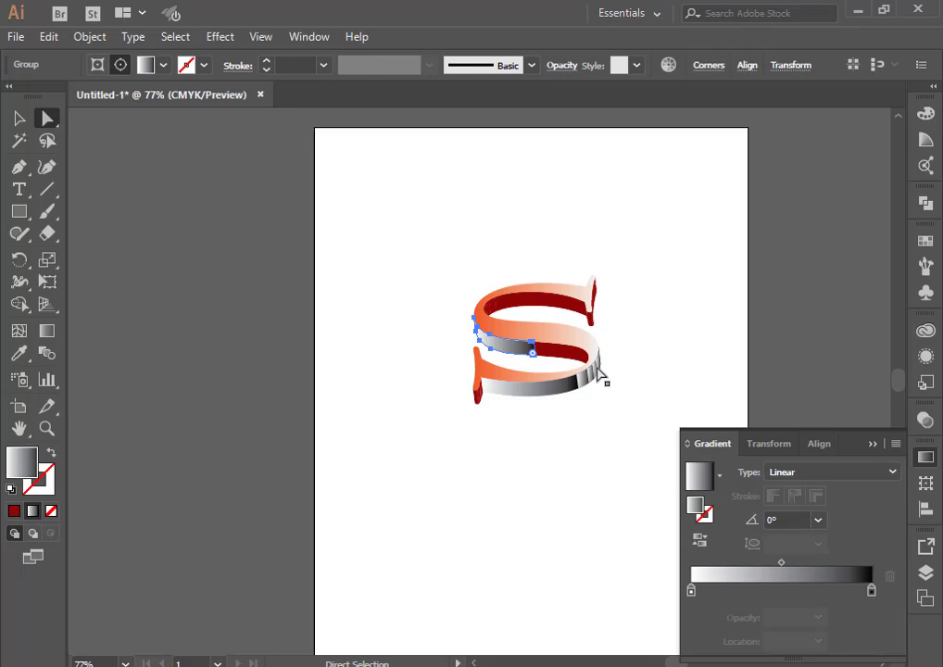
{"action": "left_click", "coordinate": [580, 357]}
{"action": "left_click", "coordinate": [700, 477]}
{"action": "left_click", "coordinate": [621, 428]}
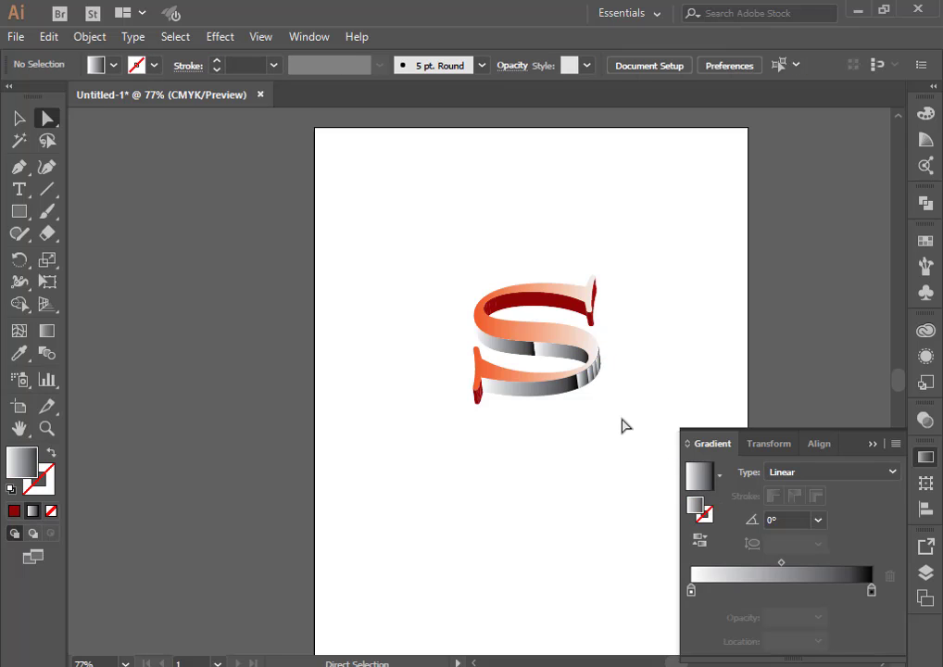
Fill the long inner side facet beneath the S's top curve with the white-to-black gradient.
{"action": "left_click", "coordinate": [543, 301]}
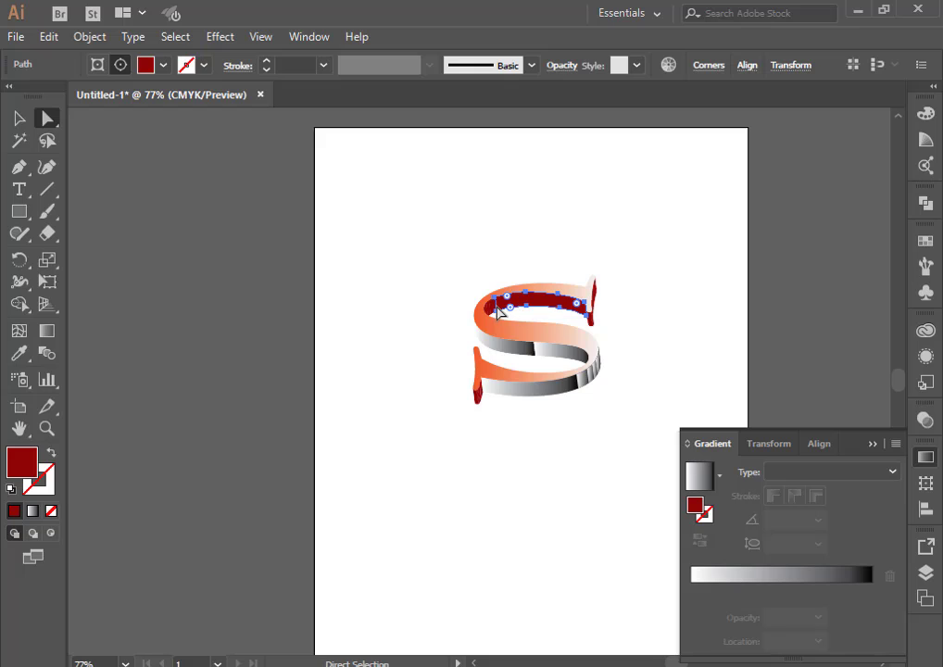
{"action": "left_click", "coordinate": [693, 476]}
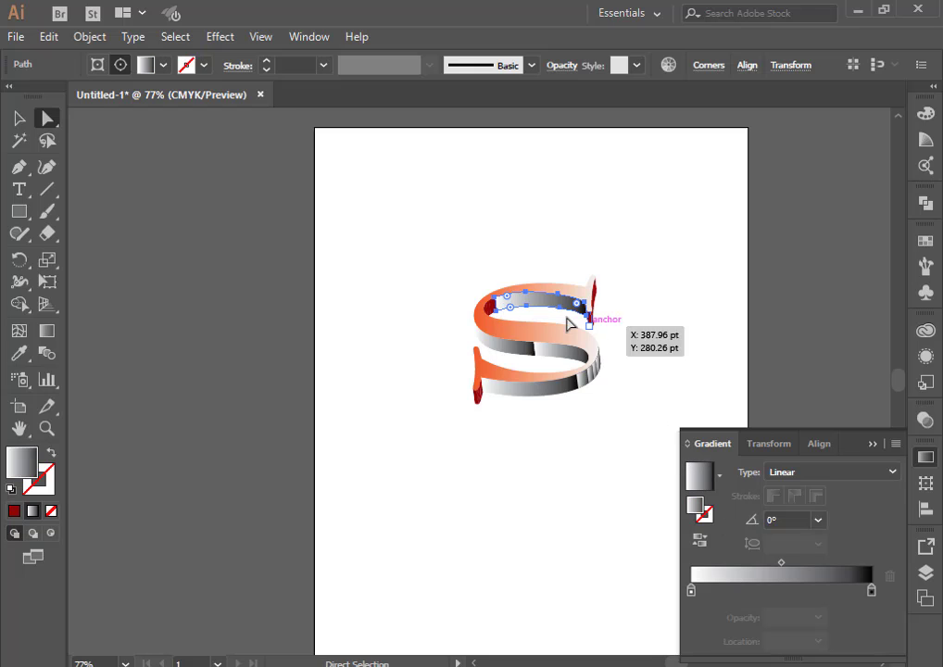
{"action": "left_click", "coordinate": [494, 310]}
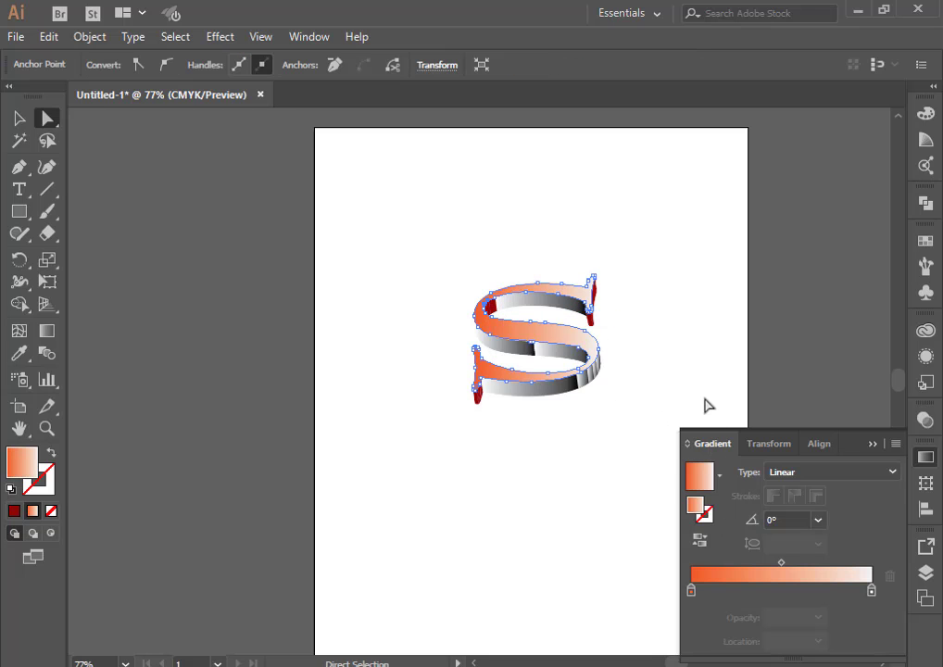
{"action": "left_click", "coordinate": [707, 405]}
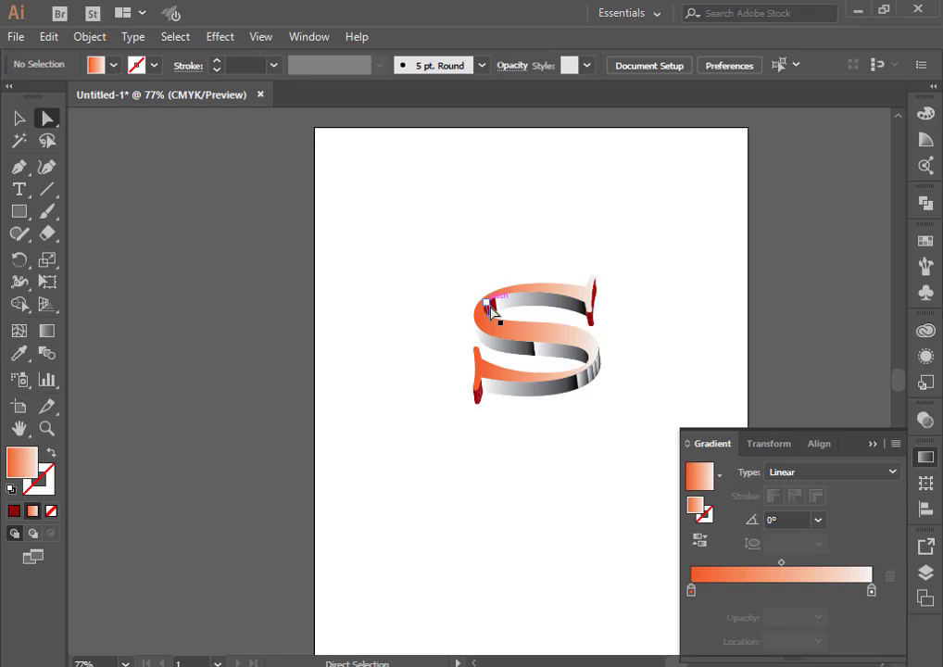
Fill a narrow side facet inside the S's upper left bend with the White, Black gradient preset.
{"action": "left_click", "coordinate": [489, 307]}
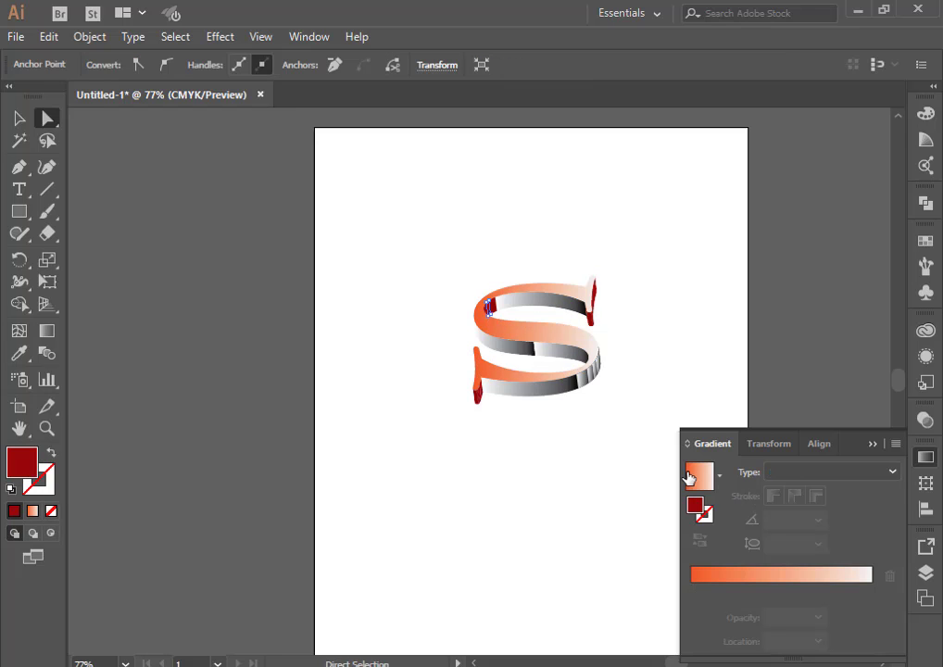
{"action": "left_click", "coordinate": [688, 477]}
{"action": "left_click", "coordinate": [719, 475]}
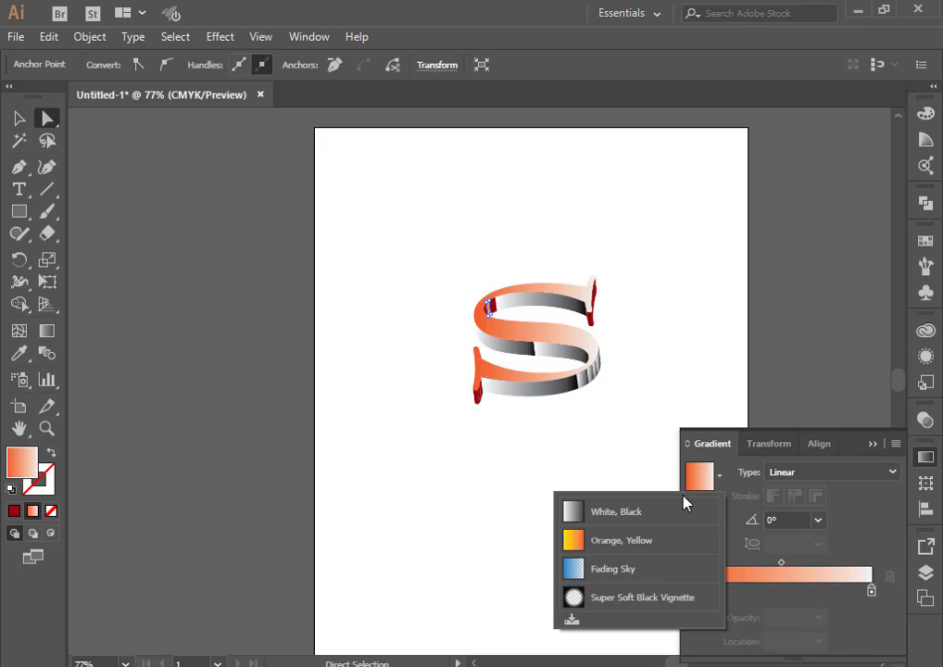
{"action": "left_click", "coordinate": [685, 503]}
{"action": "left_click", "coordinate": [573, 475]}
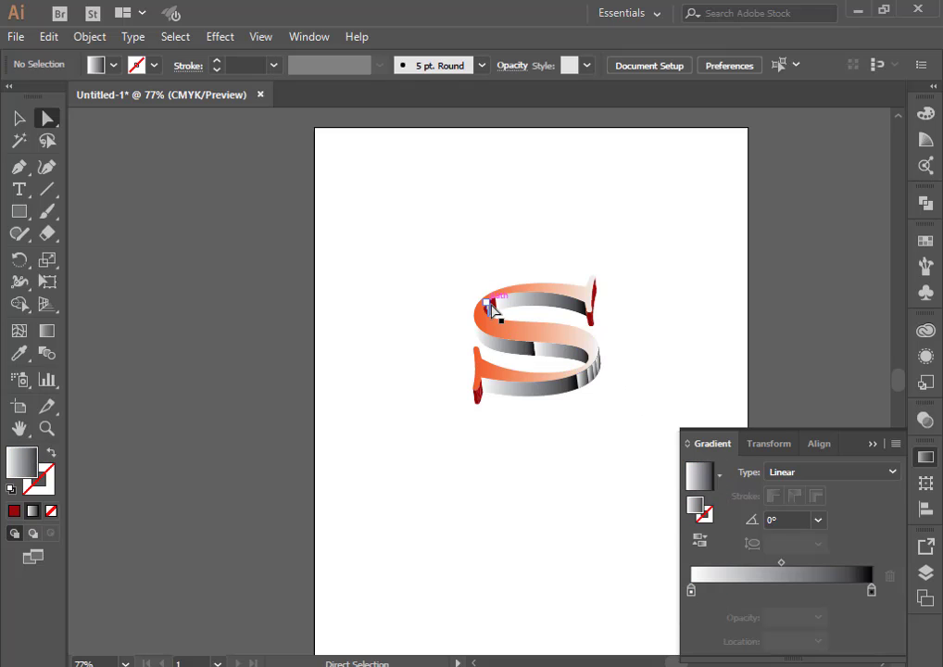
{"action": "left_click", "coordinate": [491, 309]}
{"action": "left_click", "coordinate": [644, 354]}
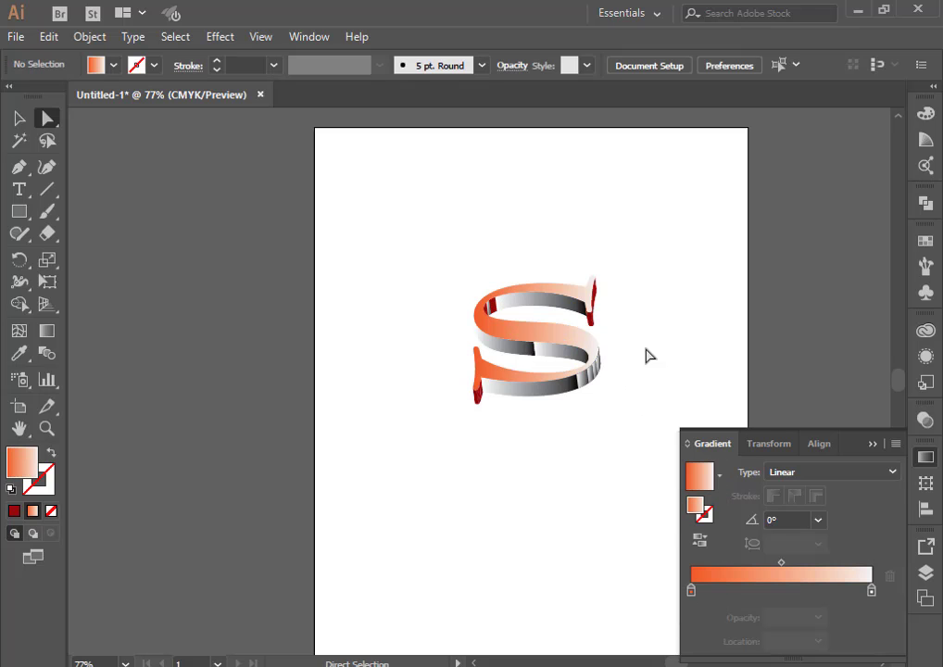
Fill the tall side facet of the S's upper right serif with the Fading Sky gradient preset.
{"action": "left_click", "coordinate": [595, 302]}
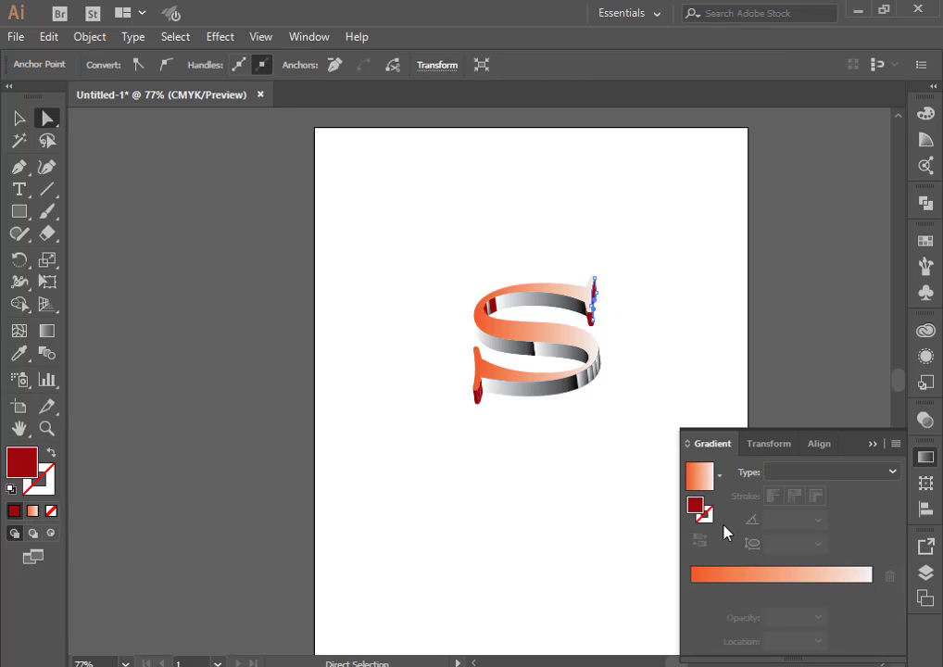
{"action": "left_click", "coordinate": [699, 483]}
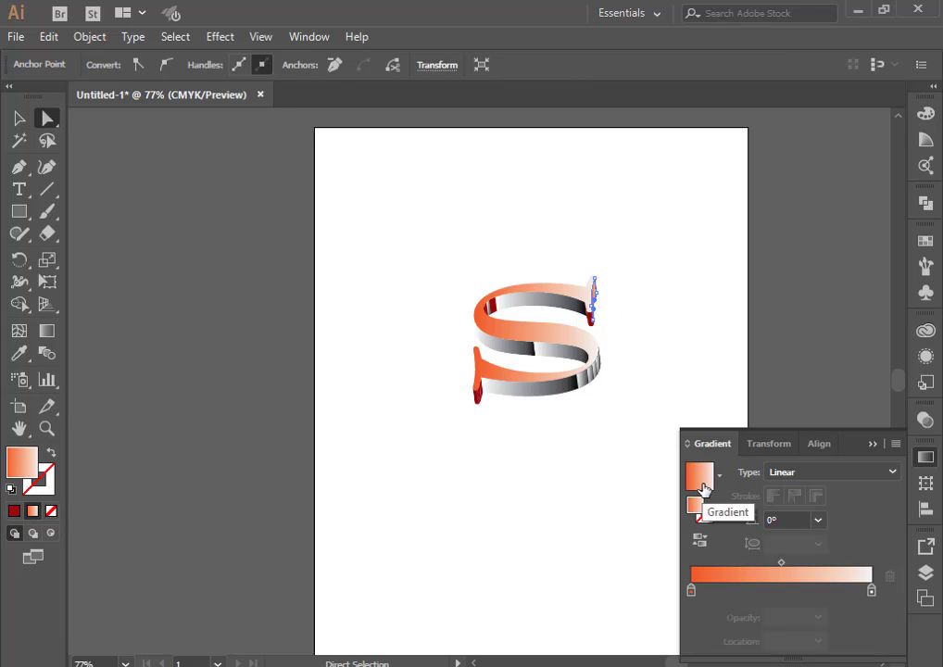
{"action": "left_click", "coordinate": [719, 476]}
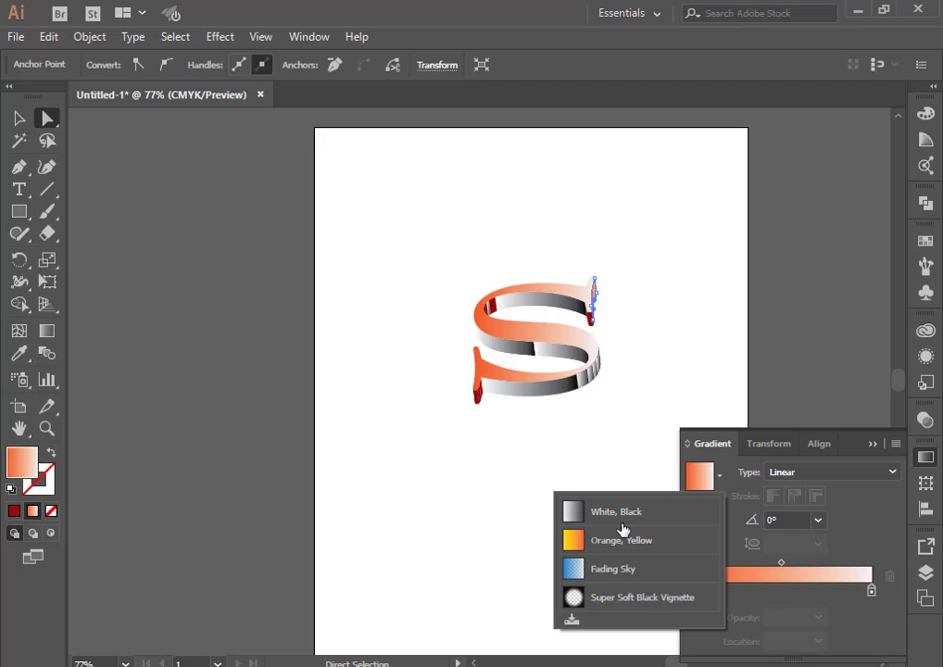
{"action": "left_click", "coordinate": [633, 571]}
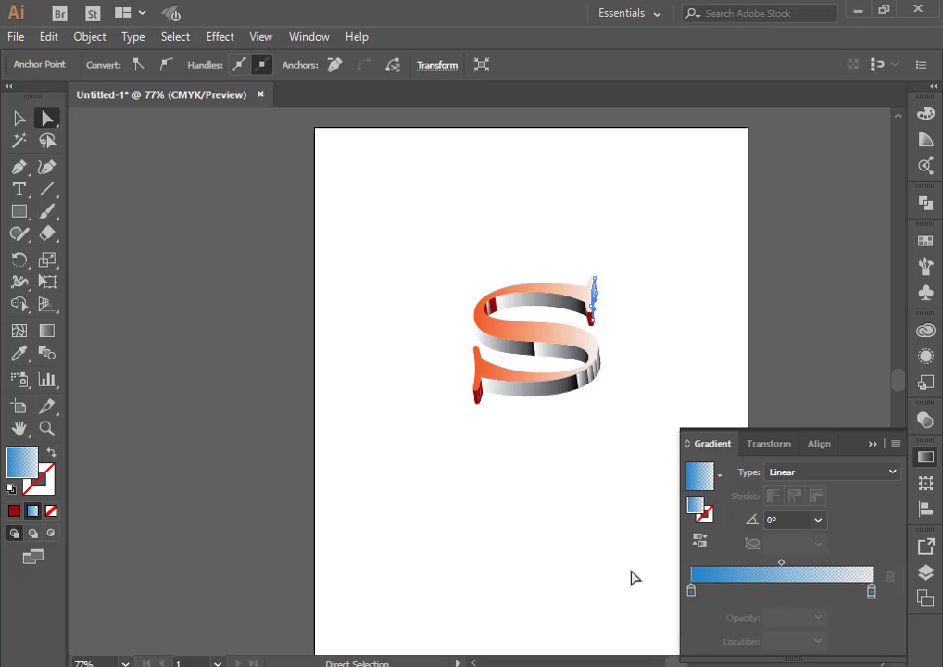
{"action": "left_click", "coordinate": [573, 517]}
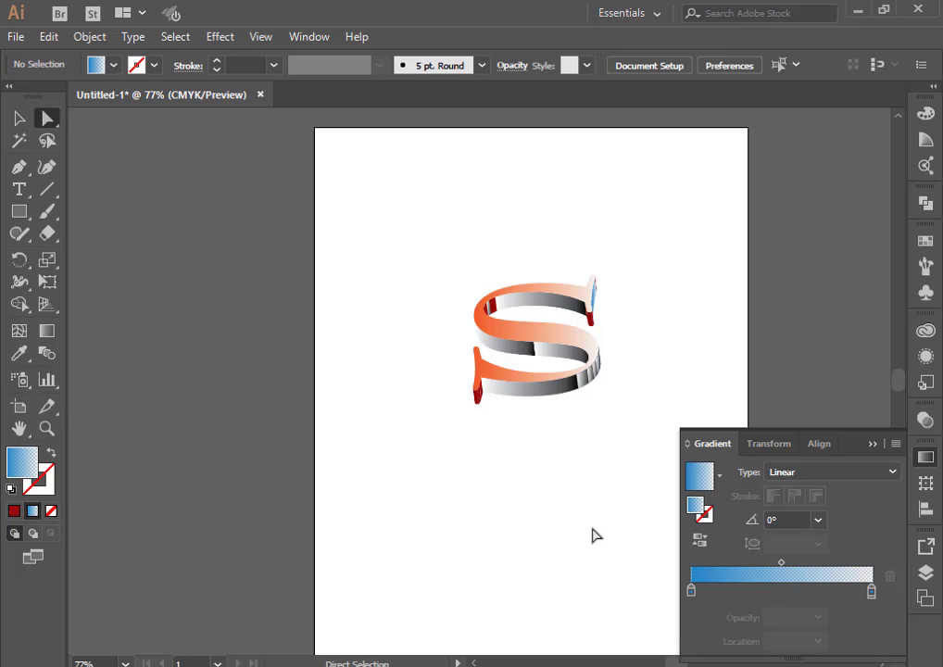
Fill the small red facet at the lower end of the upper right serif with the Fading Sky gradient.
{"action": "left_click", "coordinate": [591, 319]}
{"action": "left_click", "coordinate": [701, 479]}
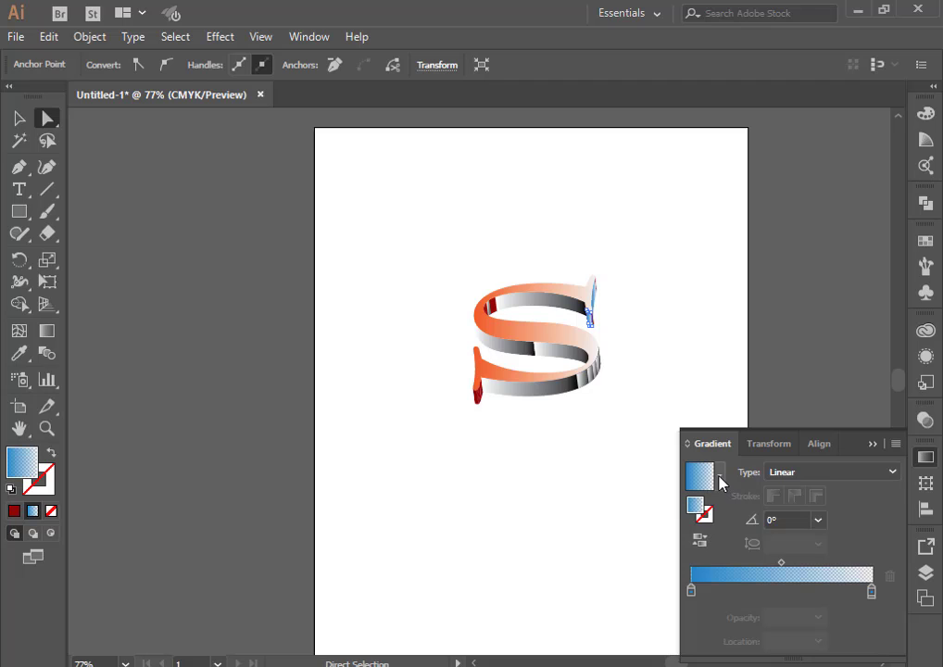
{"action": "left_click", "coordinate": [637, 494]}
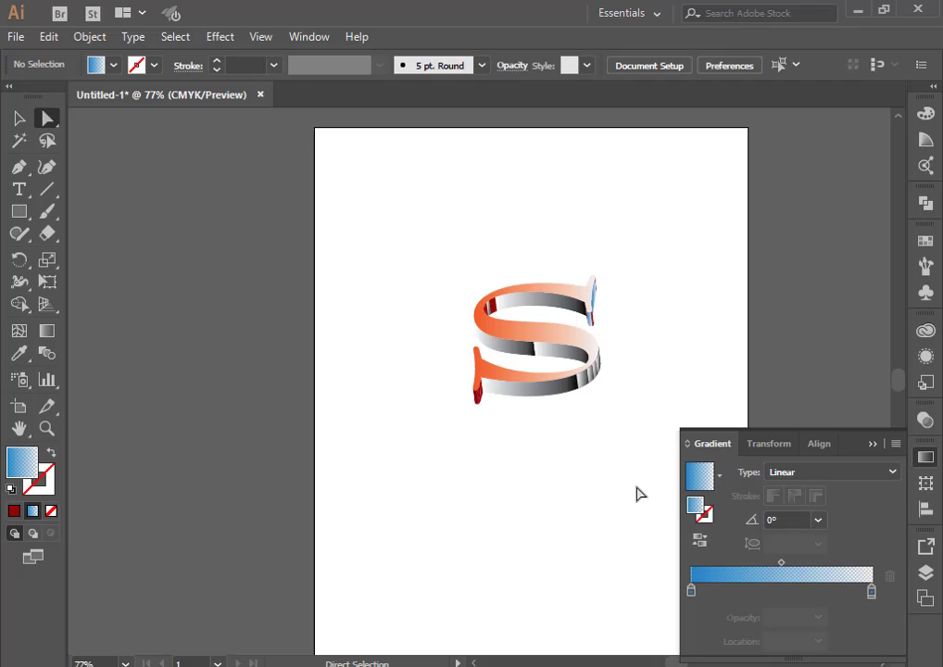
{"action": "left_click", "coordinate": [596, 322]}
{"action": "left_click", "coordinate": [621, 354]}
{"action": "left_click", "coordinate": [597, 326]}
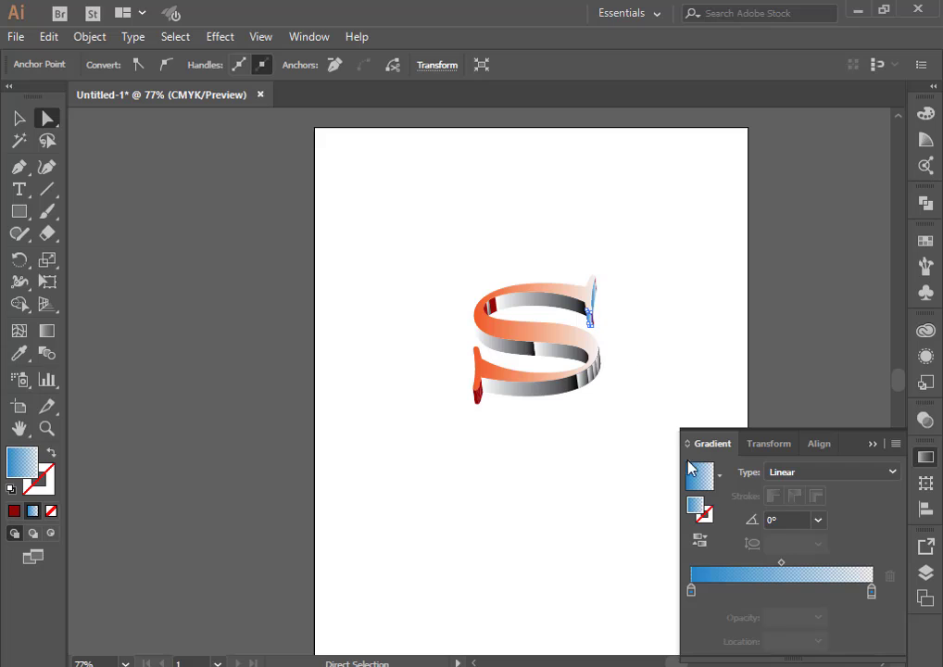
{"action": "left_click", "coordinate": [612, 477]}
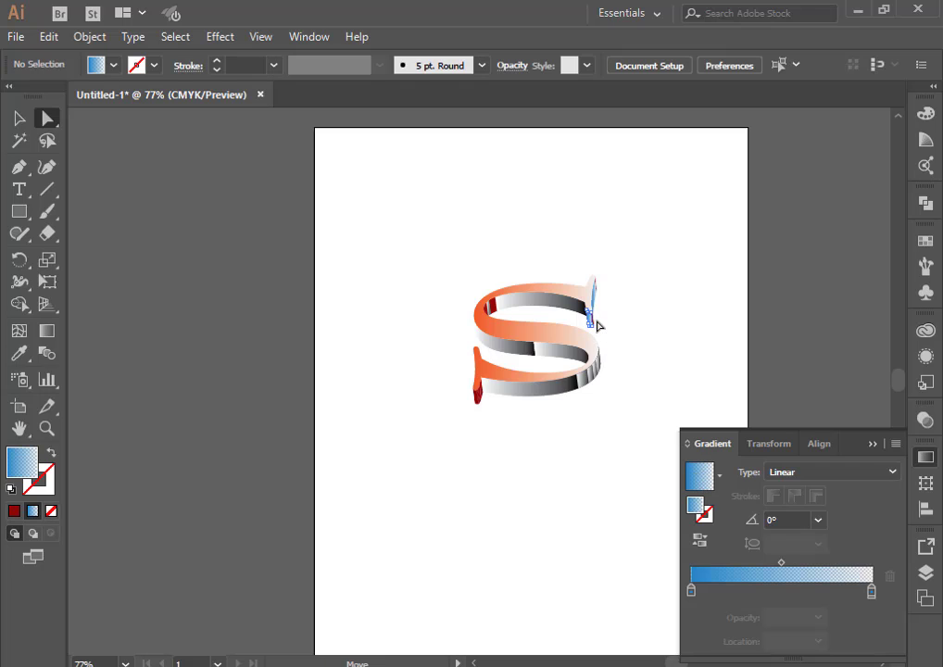
{"action": "left_click", "coordinate": [596, 322]}
{"action": "left_click", "coordinate": [724, 343]}
Fill the remaining upper right serif facets and the facets inside the S's top curve and upper left bend with the Fading Sky gradient.
{"action": "left_click", "coordinate": [586, 328]}
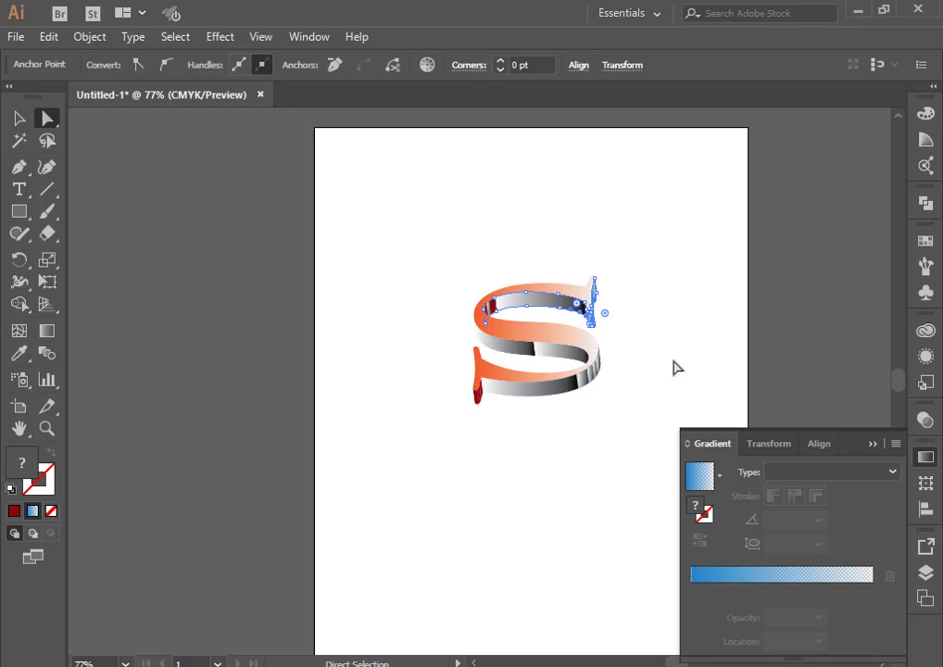
{"action": "left_click", "coordinate": [700, 475]}
{"action": "left_click", "coordinate": [632, 501]}
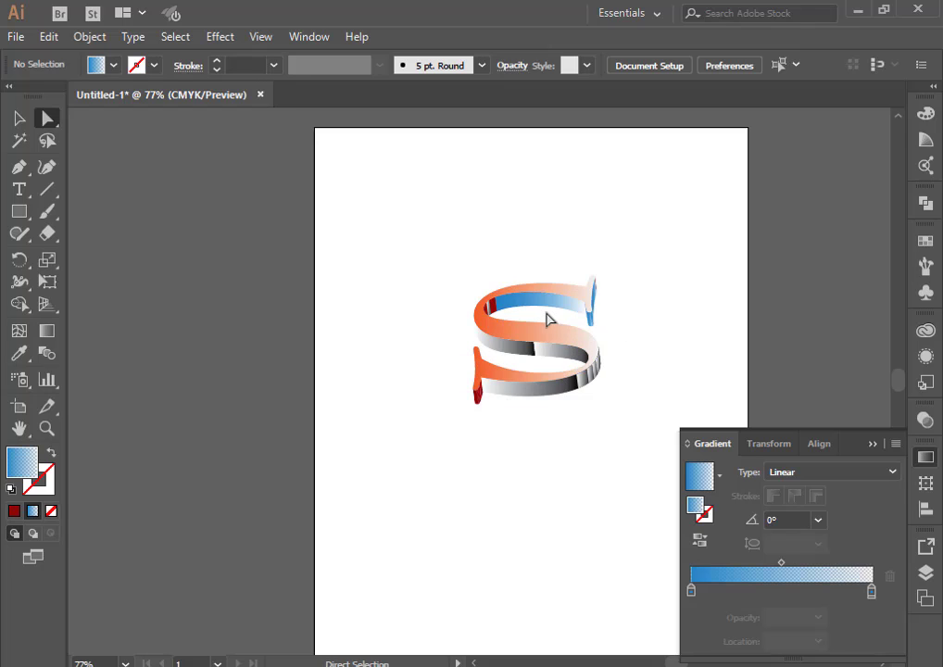
{"action": "left_click_drag", "start_coordinate": [552, 312], "coordinate": [488, 309]}
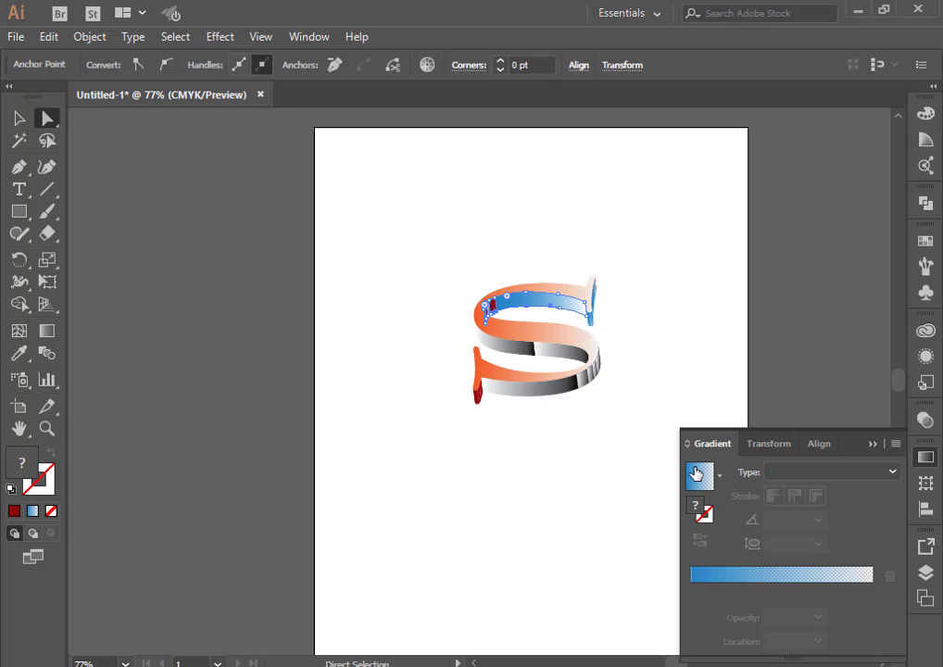
{"action": "left_click", "coordinate": [578, 461]}
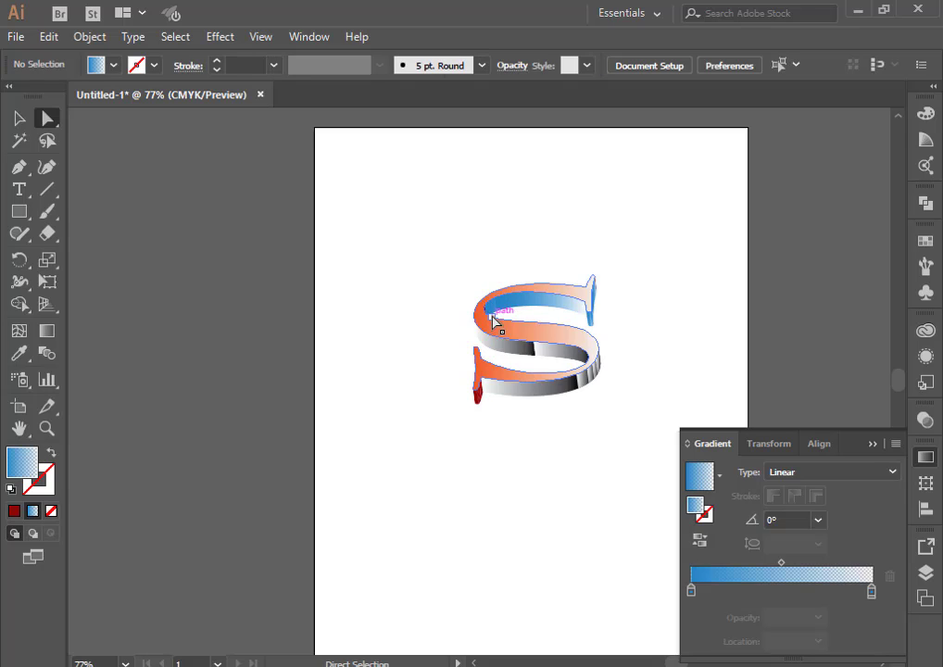
Fill the S's front face with the Orange, Yellow gradient preset and shift its orange stops toward the yellow end, one to 68.26%.
{"action": "left_click", "coordinate": [488, 315]}
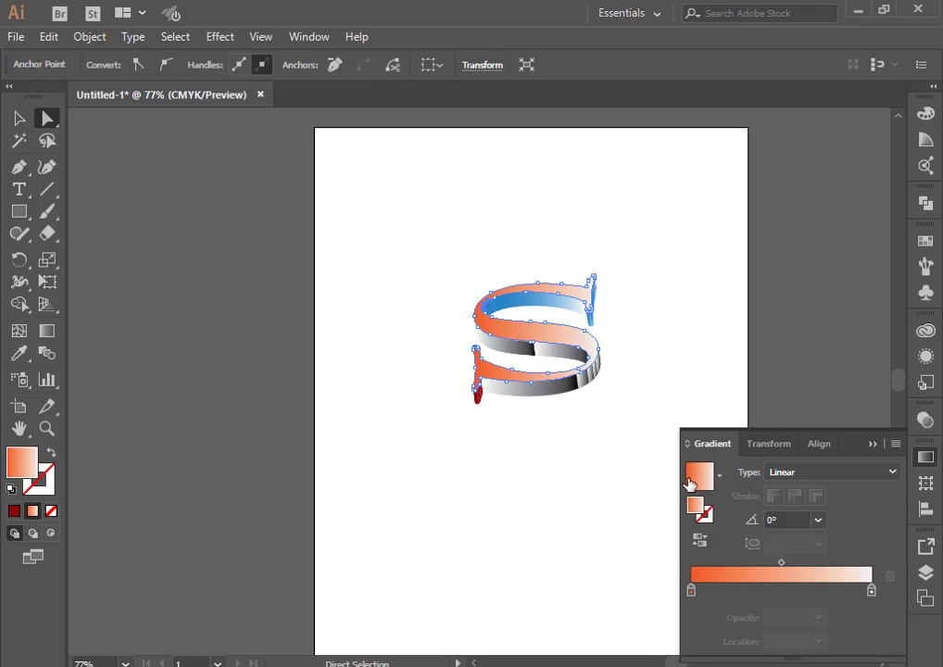
{"action": "left_click", "coordinate": [720, 477]}
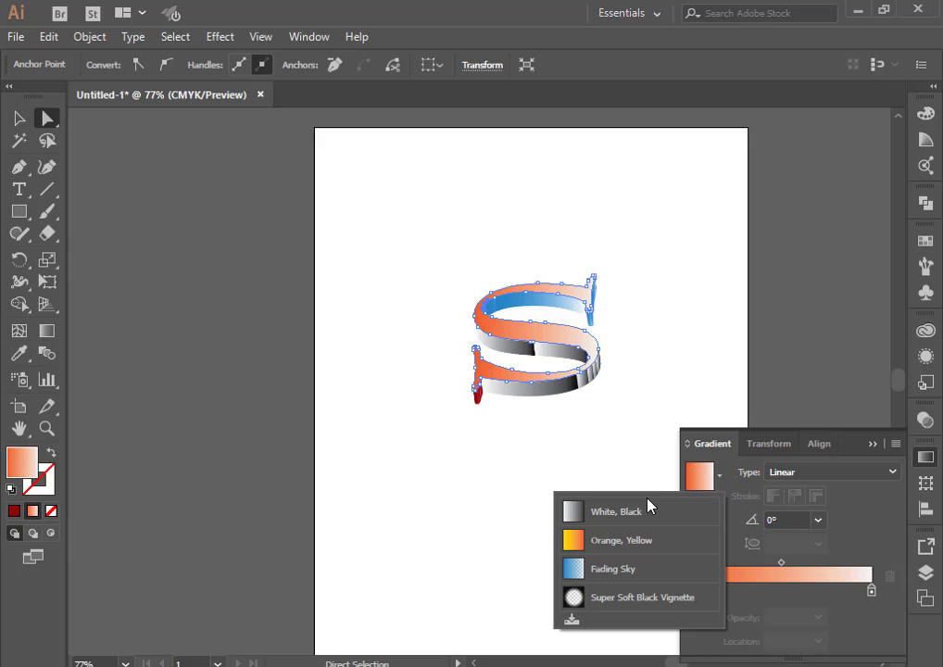
{"action": "left_click", "coordinate": [626, 542]}
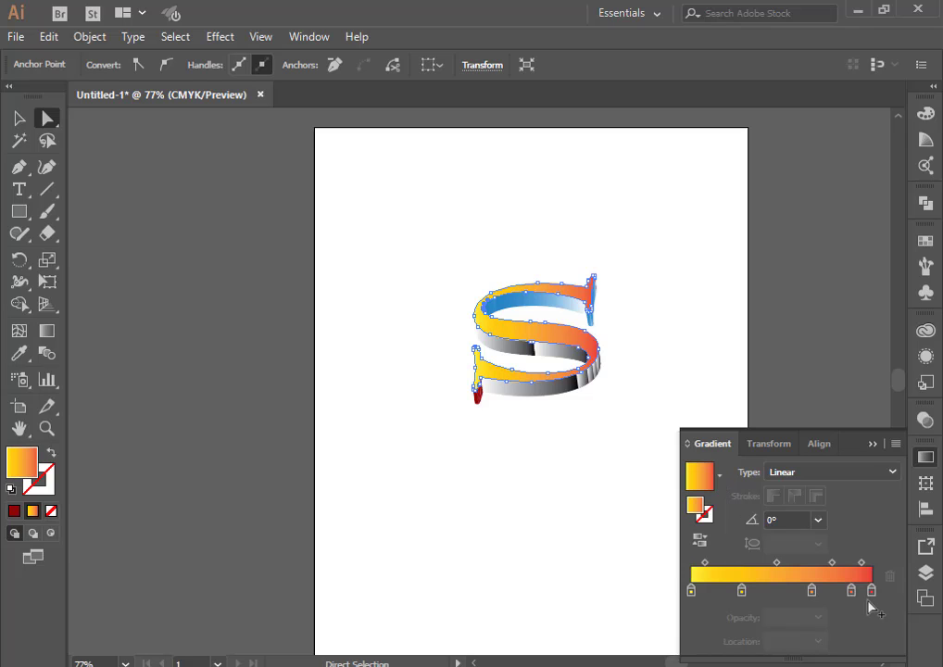
{"action": "left_click_drag", "start_coordinate": [852, 591], "coordinate": [816, 592]}
{"action": "left_click", "coordinate": [622, 554]}
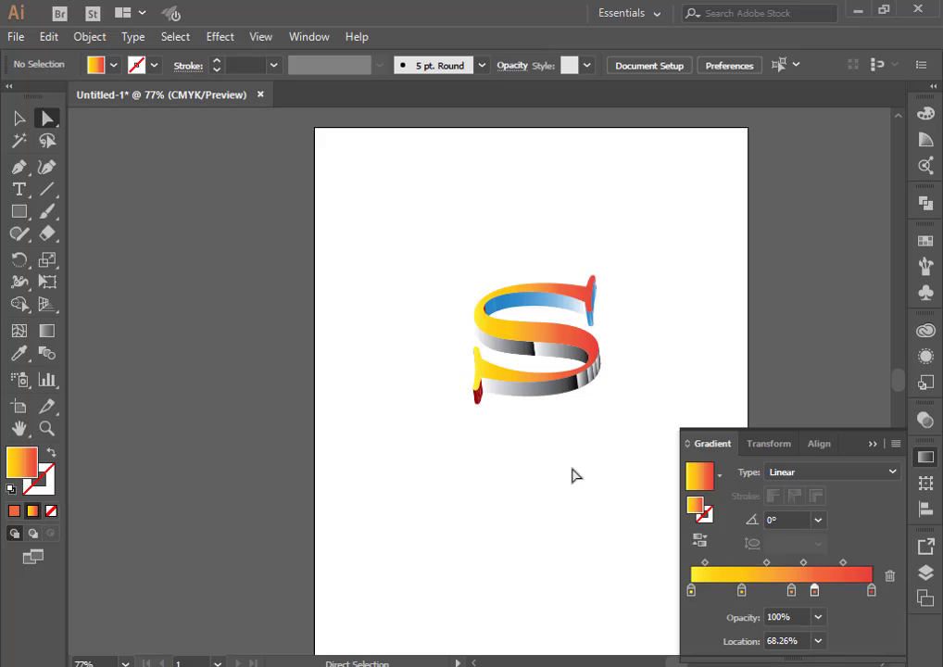
Fill the long side facet beneath the S's bottom curve and the adjoining lower bend facets with the Fading Sky gradient preset.
{"action": "left_click", "coordinate": [561, 399]}
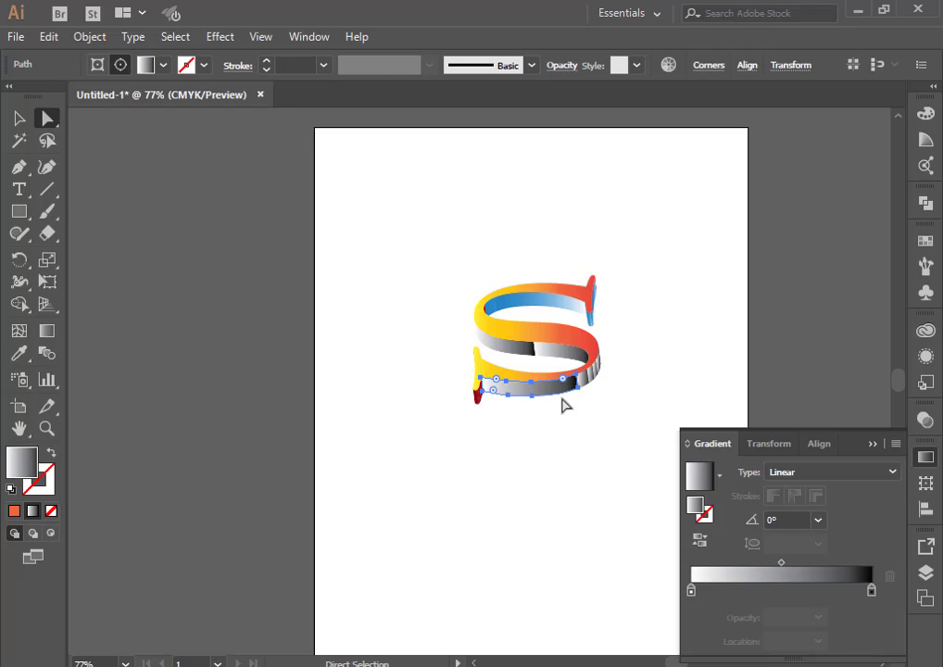
{"action": "left_click", "coordinate": [684, 380]}
{"action": "left_click_drag", "start_coordinate": [713, 366], "coordinate": [513, 383]}
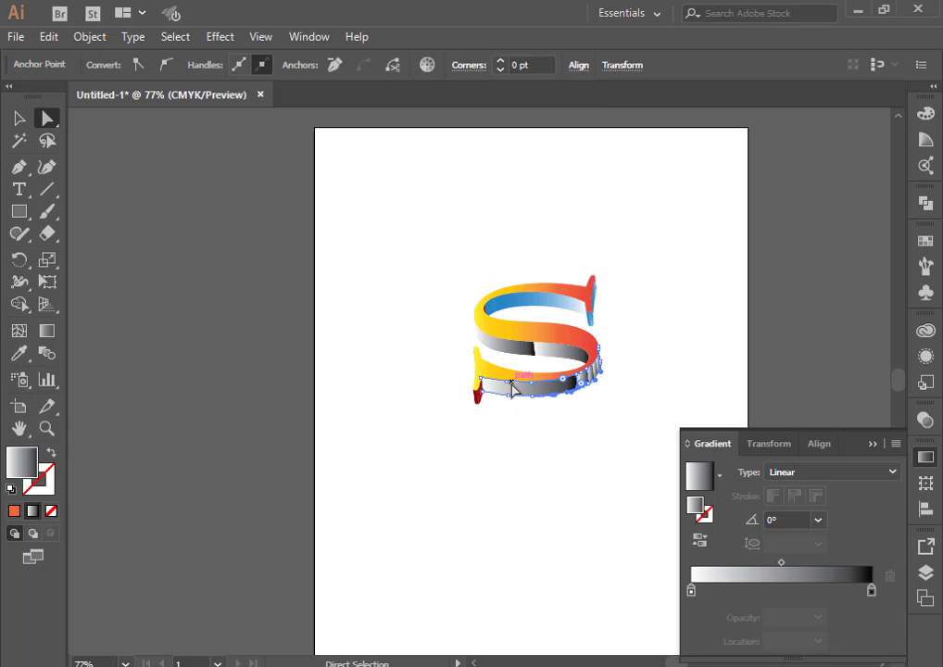
{"action": "left_click", "coordinate": [718, 477]}
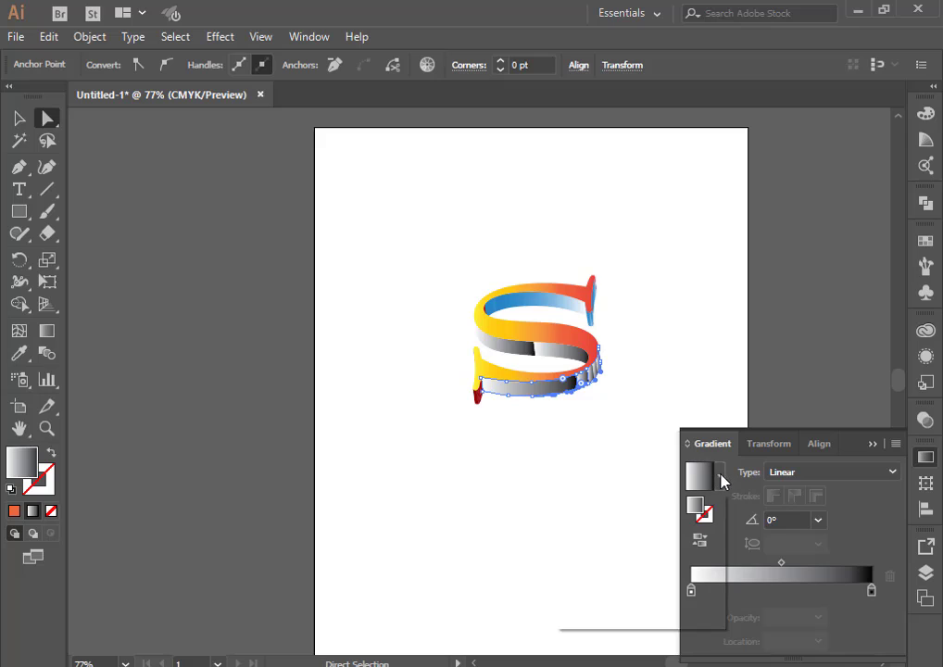
{"action": "left_click", "coordinate": [627, 564]}
{"action": "left_click", "coordinate": [546, 512]}
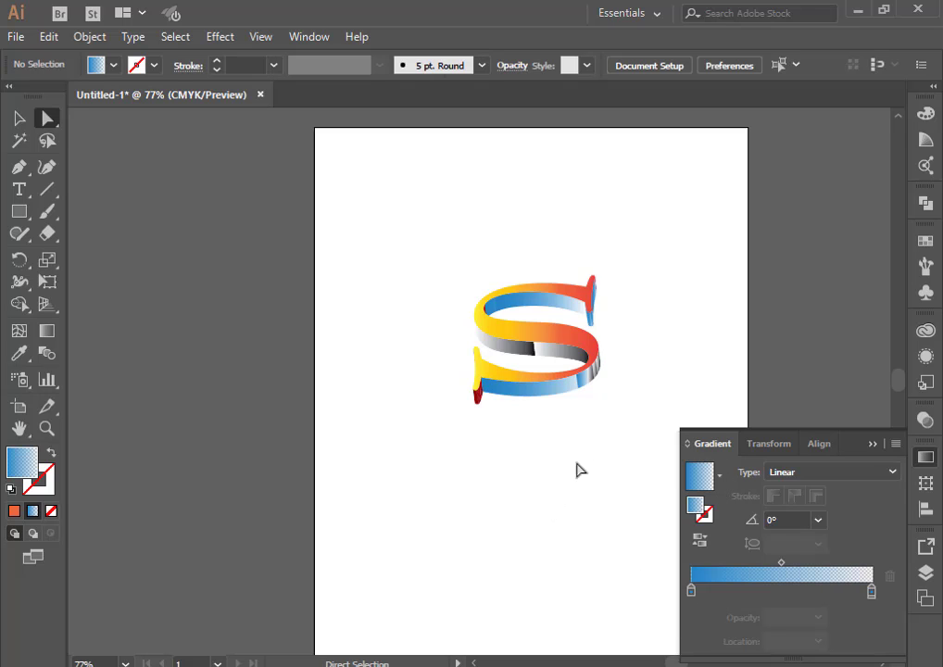
Fill the remaining lower right bend facets and the right half of the middle stroke's side with the Fading Sky gradient.
{"action": "left_click_drag", "start_coordinate": [645, 353], "coordinate": [613, 400]}
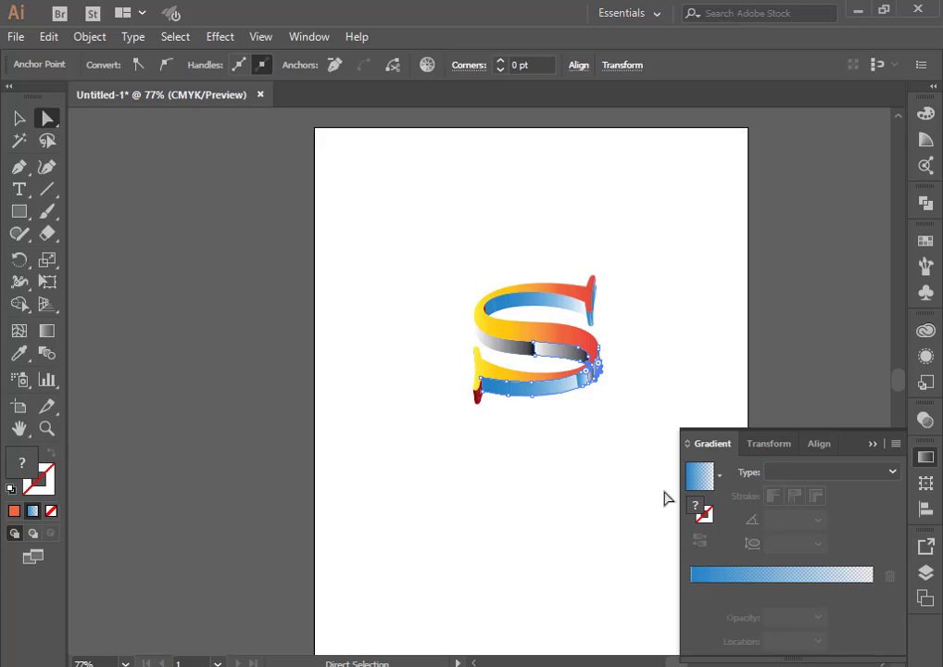
{"action": "left_click", "coordinate": [701, 477]}
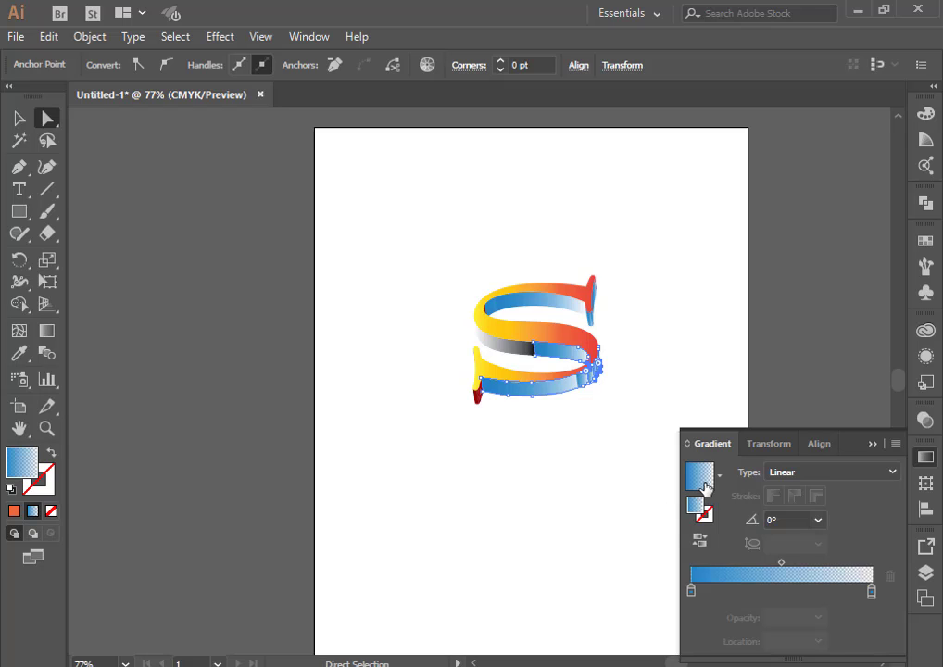
{"action": "left_click", "coordinate": [628, 491]}
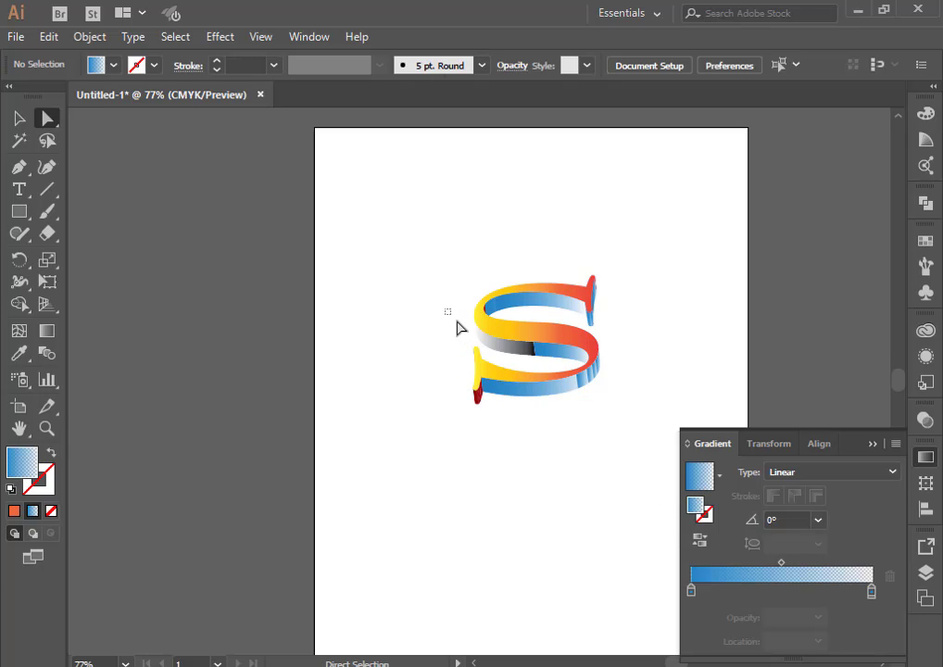
Fill the left half of the middle stroke's side and the outer left bend facets with the Fading Sky gradient.
{"action": "left_click_drag", "start_coordinate": [440, 325], "coordinate": [477, 342]}
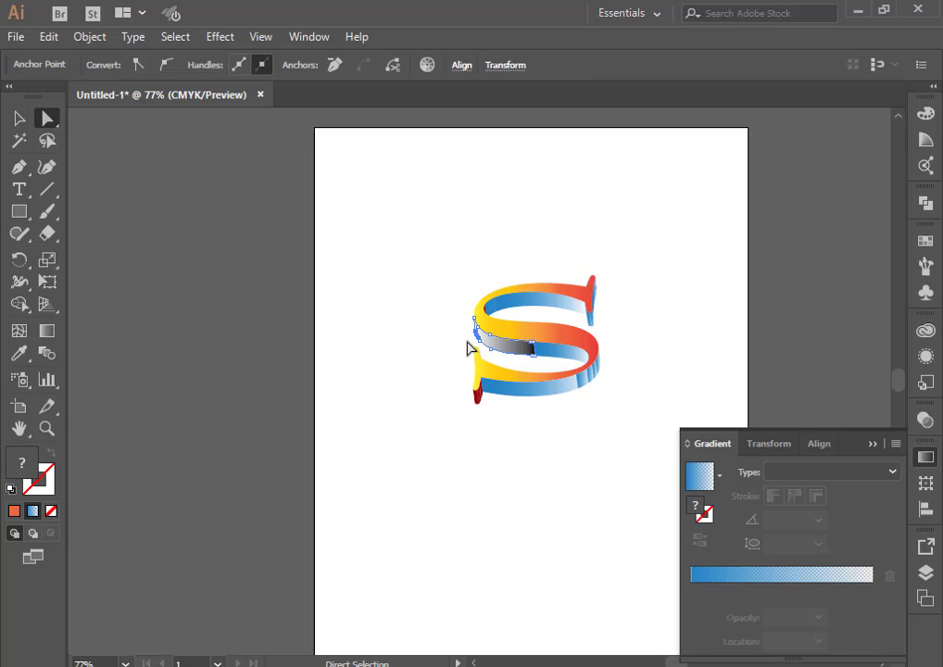
{"action": "left_click", "coordinate": [695, 478]}
{"action": "left_click", "coordinate": [596, 480]}
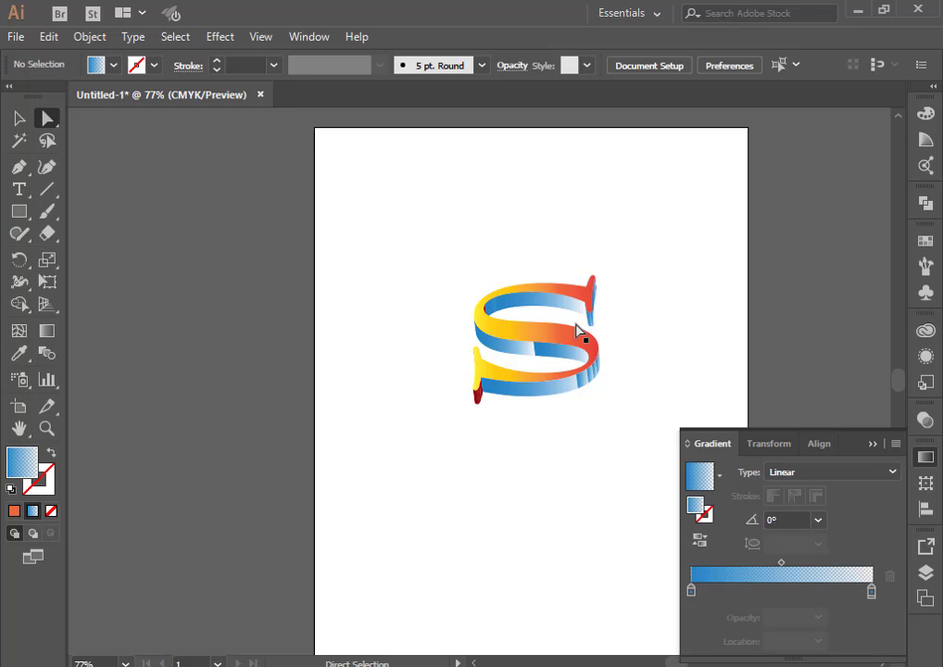
Select the facets inside the S's top curve together with the front face and fill them with the Fading Sky gradient.
{"action": "left_click_drag", "start_coordinate": [571, 318], "coordinate": [484, 310]}
{"action": "left_click", "coordinate": [700, 477]}
{"action": "left_click", "coordinate": [596, 497]}
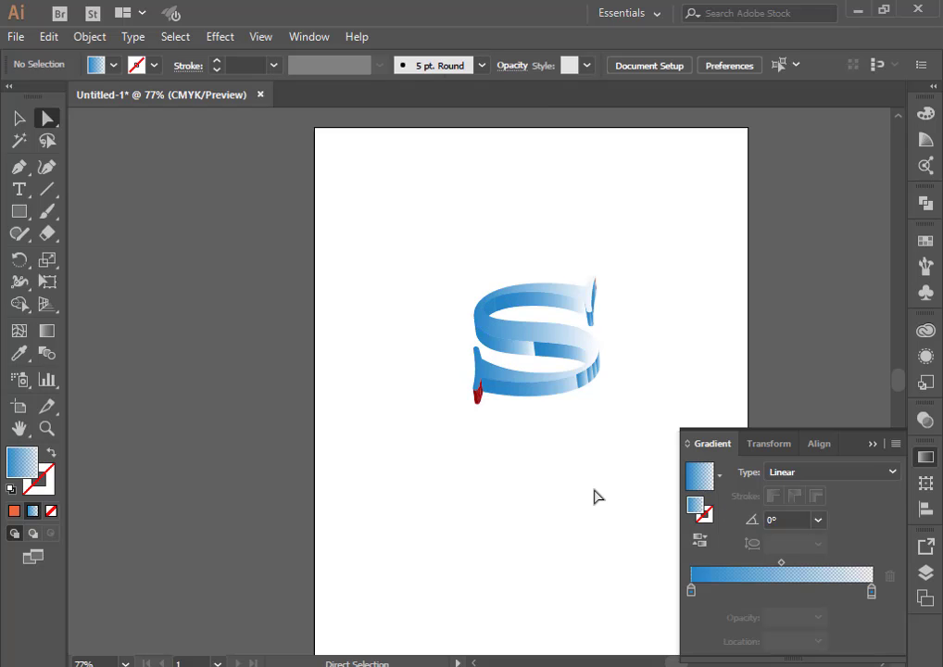
Undo the last gradient fill on the S's front face and clear the selection.
{"action": "key", "text": "ctrl+z"}
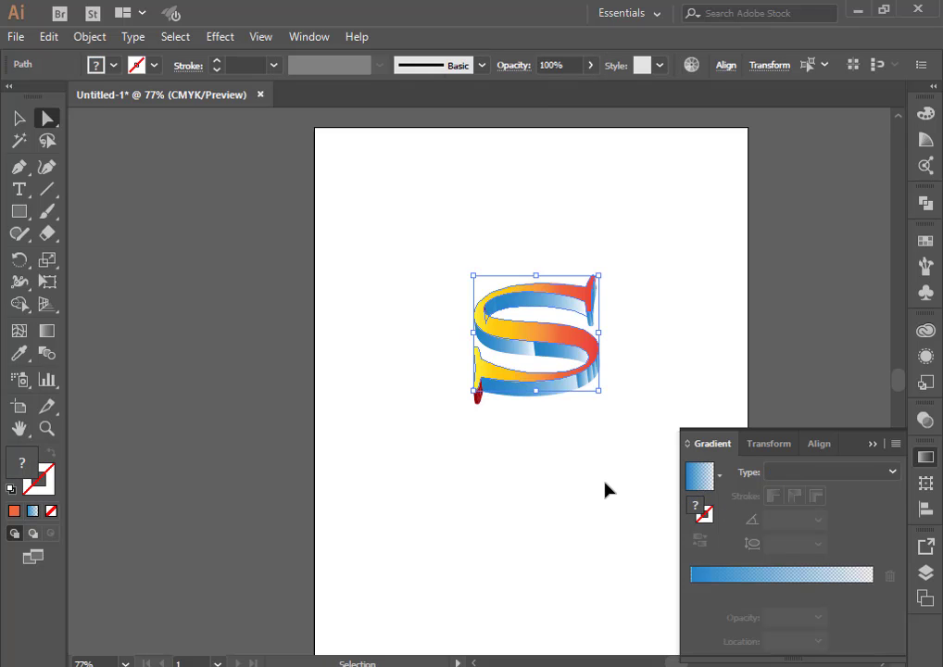
{"action": "left_click", "coordinate": [554, 448]}
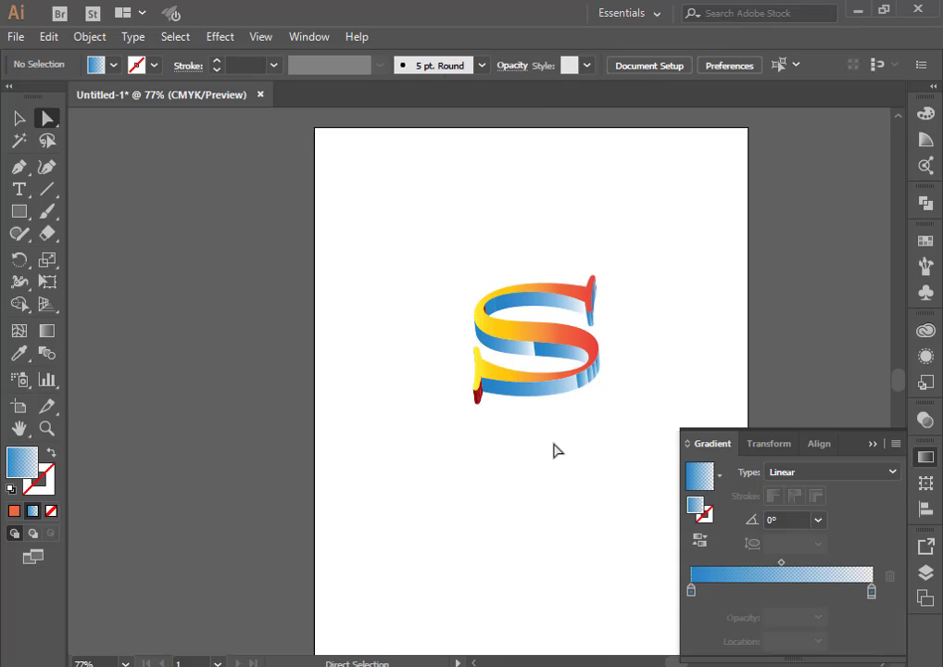
Fill the remaining dark red side facets under the S's lower left serif with the Fading Sky gradient.
{"action": "left_click", "coordinate": [478, 399]}
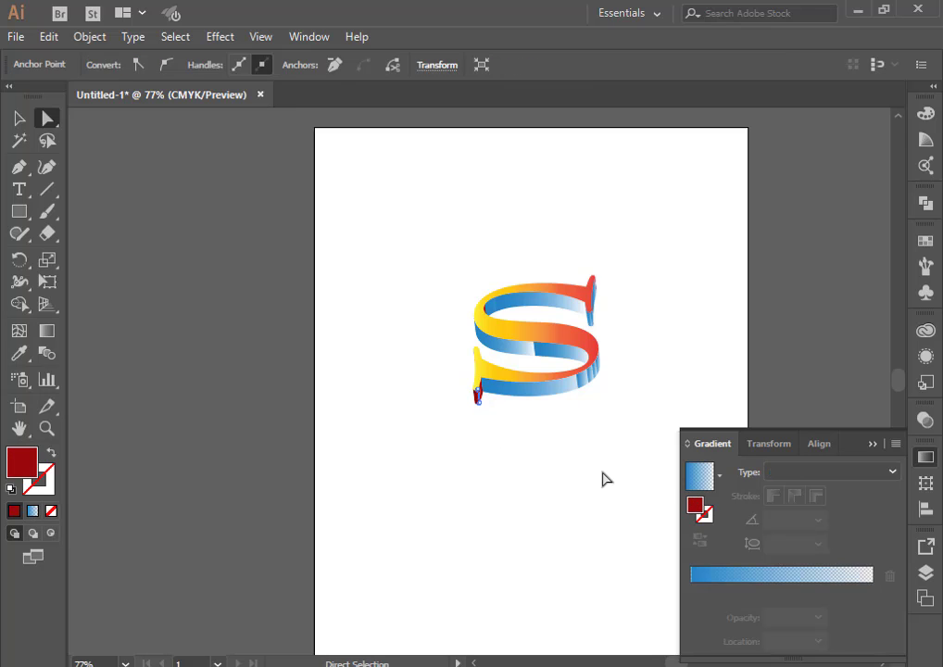
{"action": "left_click", "coordinate": [483, 394]}
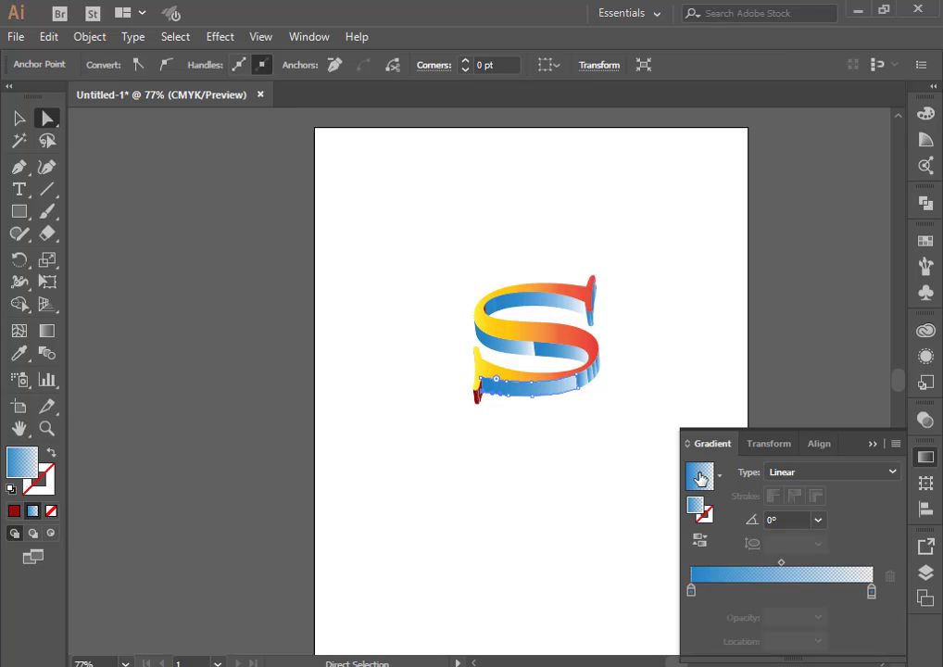
{"action": "left_click", "coordinate": [564, 488]}
{"action": "left_click", "coordinate": [479, 399]}
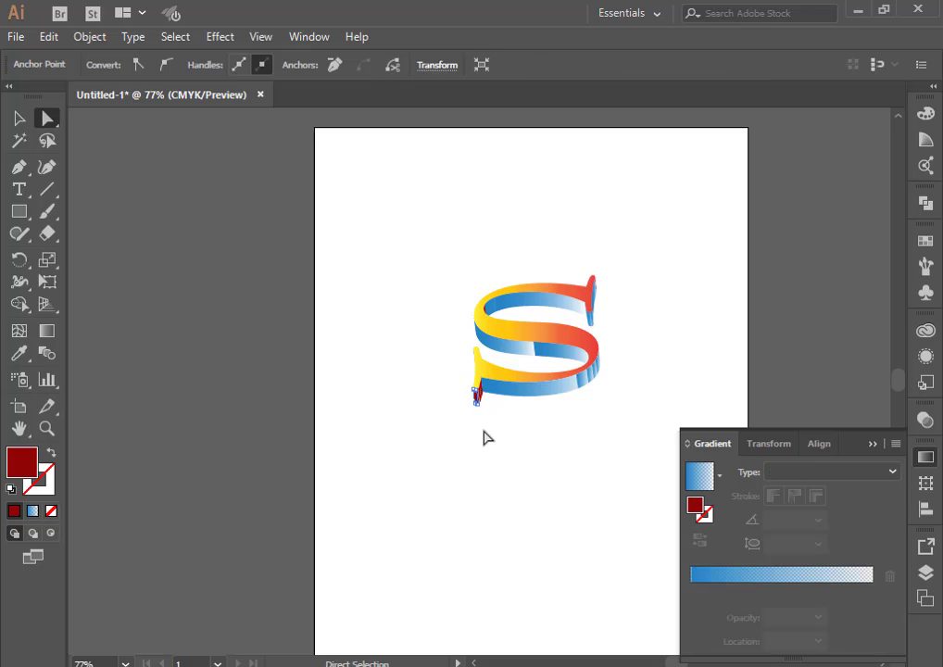
{"action": "left_click", "coordinate": [554, 486]}
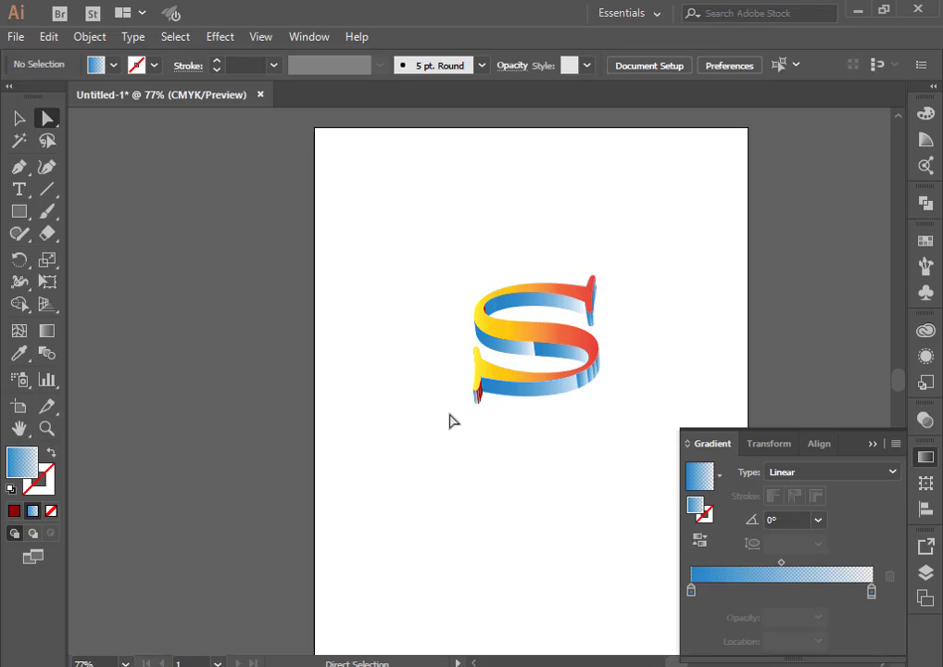
{"action": "left_click_drag", "start_coordinate": [547, 410], "coordinate": [480, 389]}
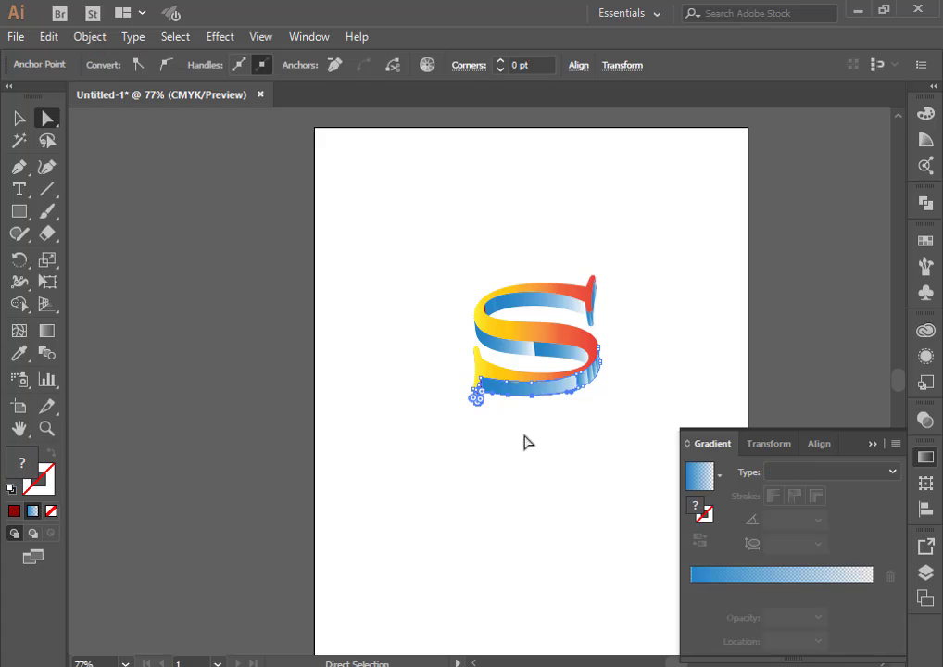
{"action": "left_click", "coordinate": [649, 500]}
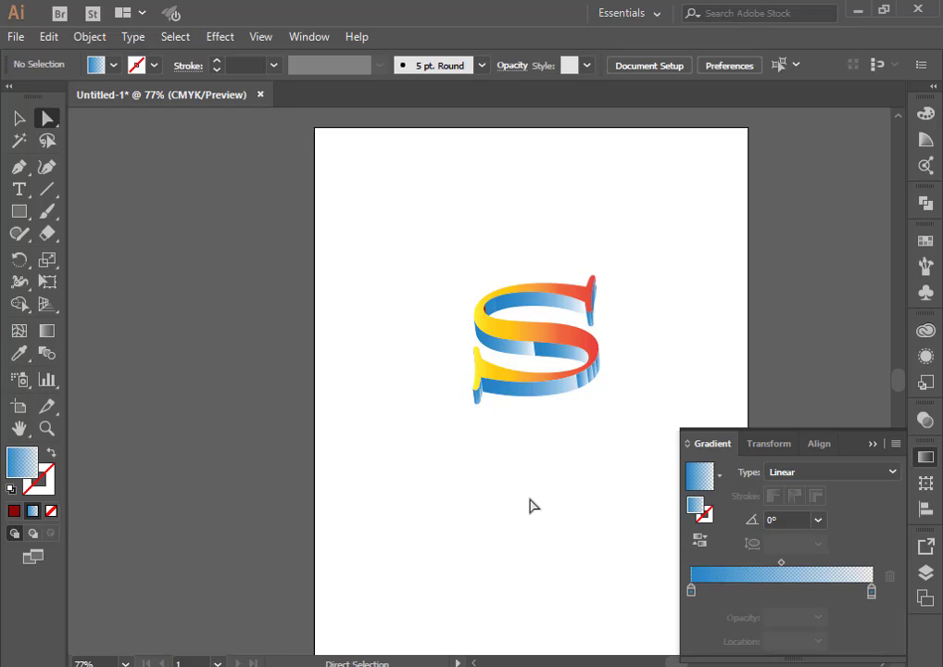
Inspect the gradient on the S's front face, deselect it and put the gradient settings away.
{"action": "left_click", "coordinate": [478, 383]}
{"action": "left_click", "coordinate": [523, 454]}
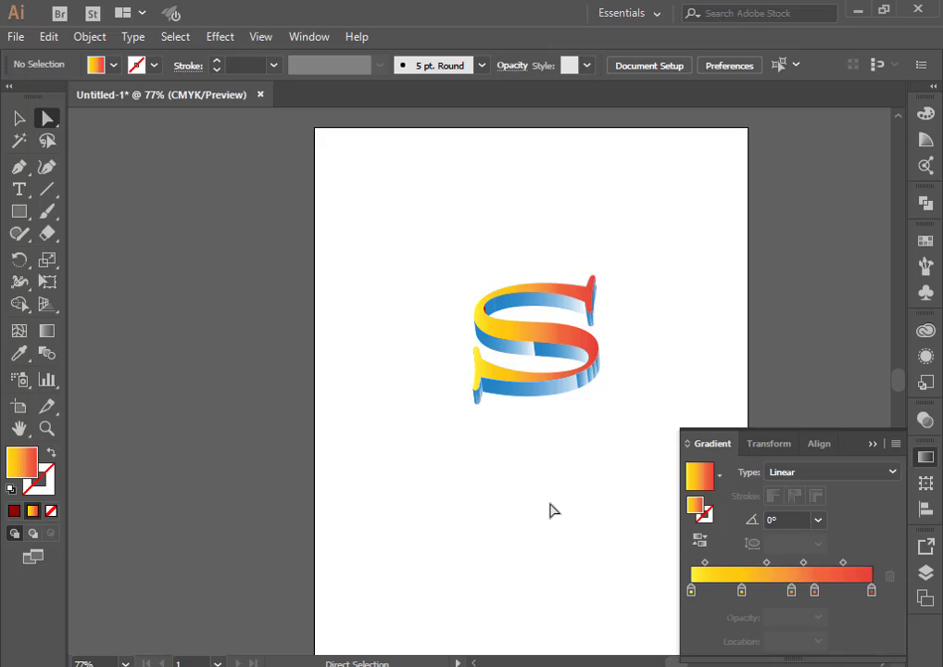
{"action": "left_click", "coordinate": [871, 445]}
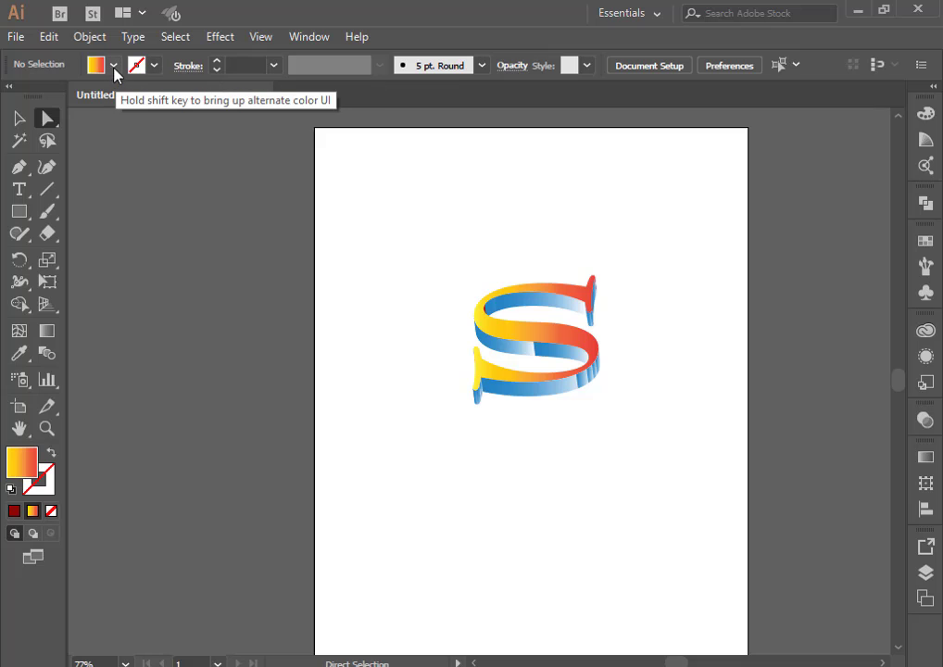
Try to apply a 3D Extrude & Bevel effect with Front position, 160° perspective and 50 pt depth.
{"action": "left_click", "coordinate": [221, 37]}
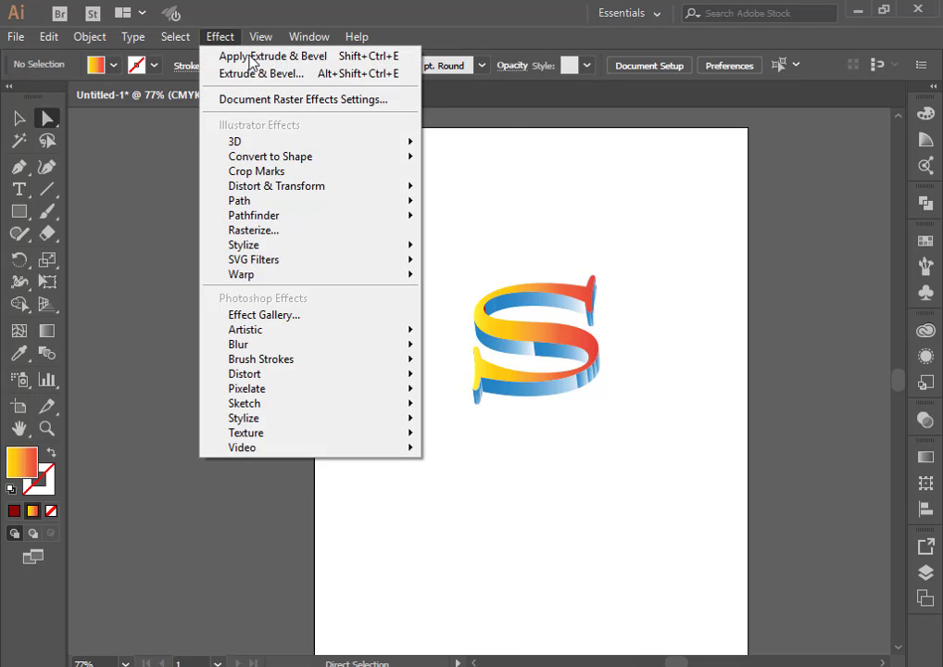
{"action": "mouse_move", "coordinate": [297, 145]}
{"action": "left_click", "coordinate": [523, 148]}
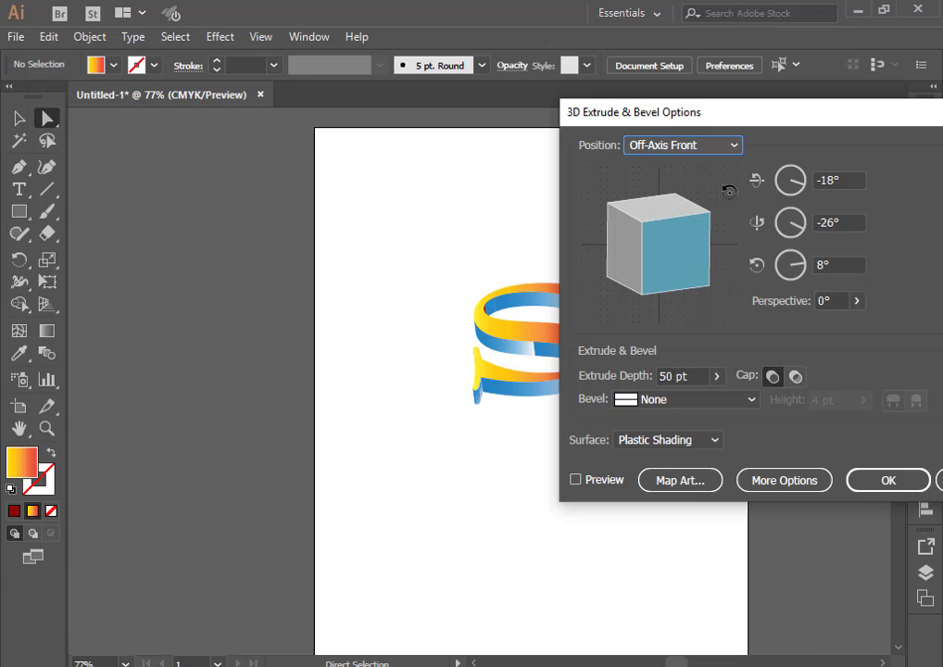
{"action": "left_click", "coordinate": [732, 145]}
{"action": "left_click", "coordinate": [674, 193]}
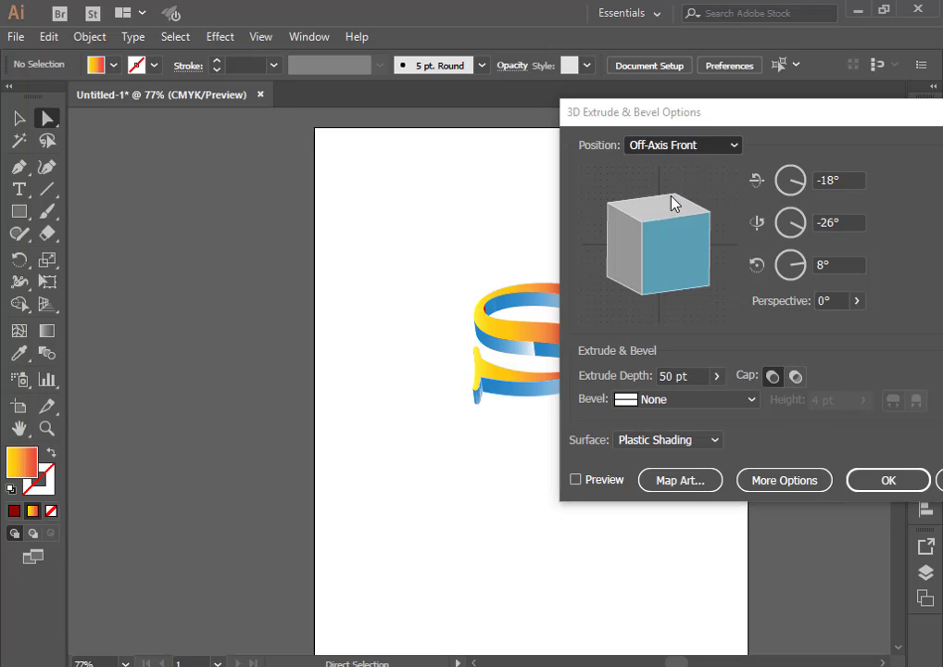
{"action": "left_click", "coordinate": [857, 301]}
{"action": "left_click_drag", "start_coordinate": [789, 326], "coordinate": [872, 325]}
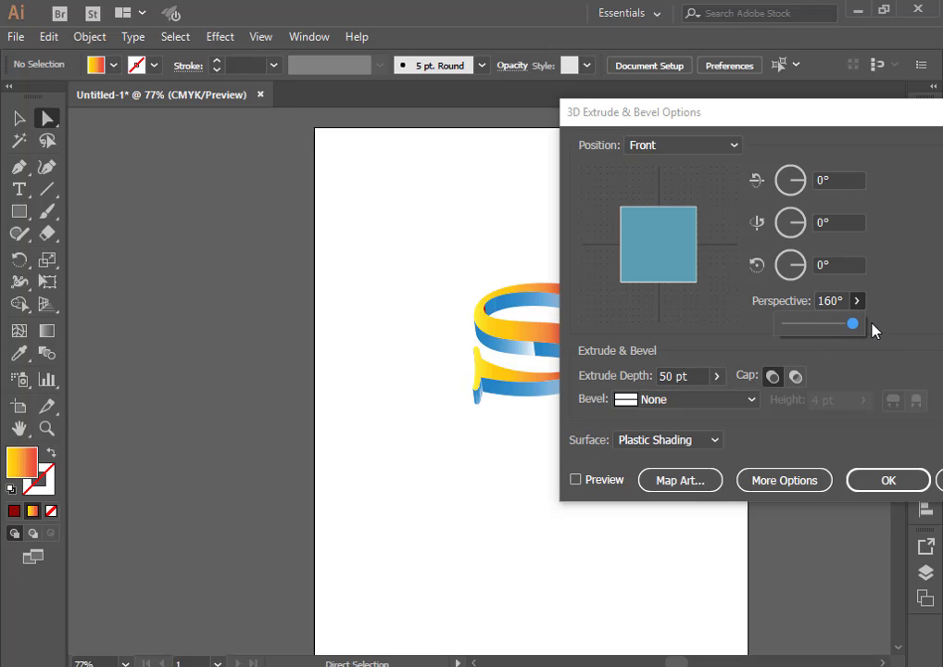
{"action": "left_click", "coordinate": [587, 479]}
{"action": "left_click", "coordinate": [890, 479]}
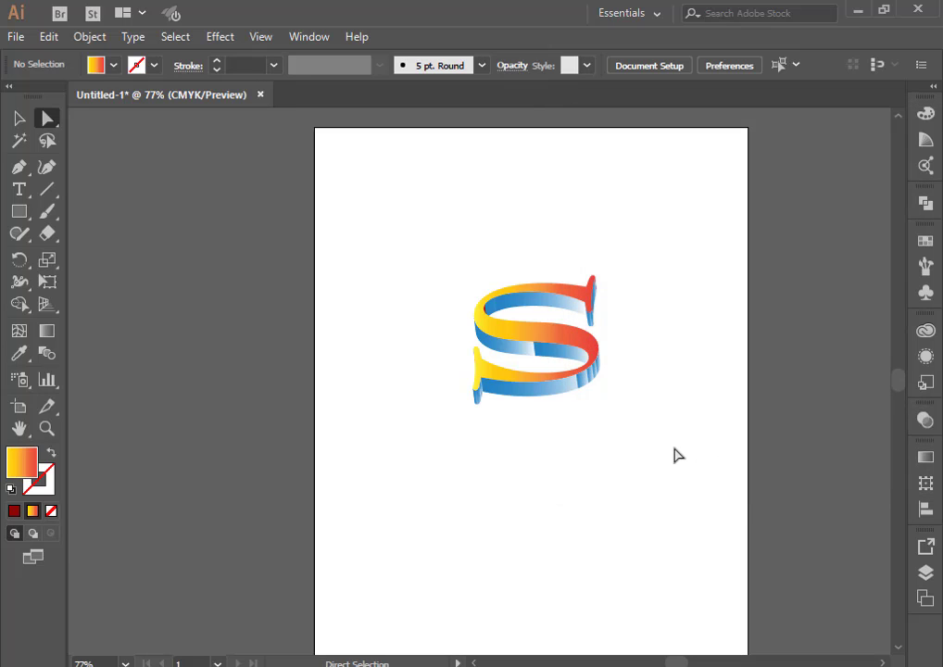
{"action": "left_click_drag", "start_coordinate": [680, 238], "coordinate": [442, 450]}
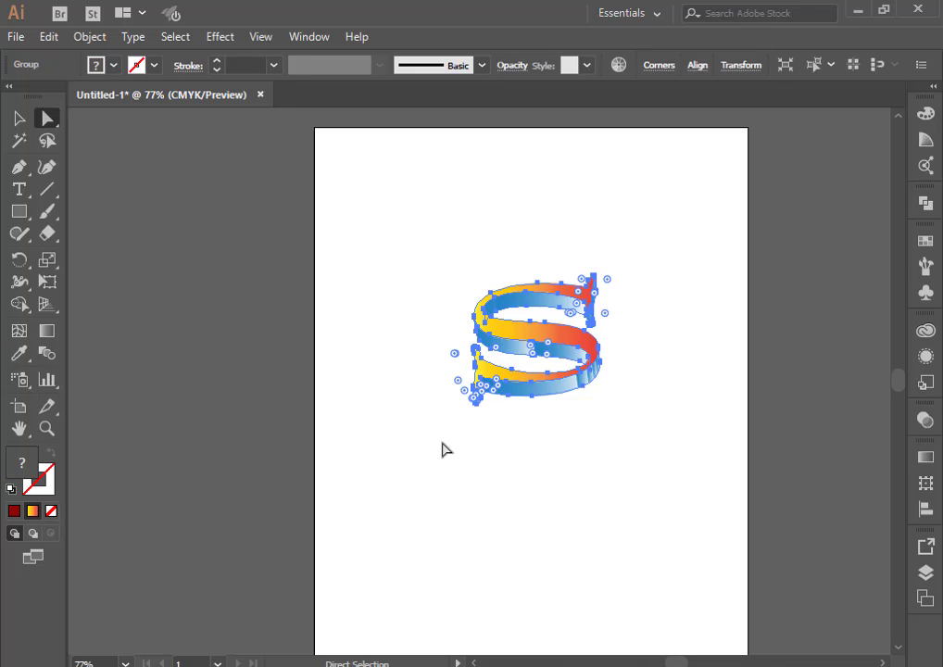
{"action": "left_click", "coordinate": [544, 442]}
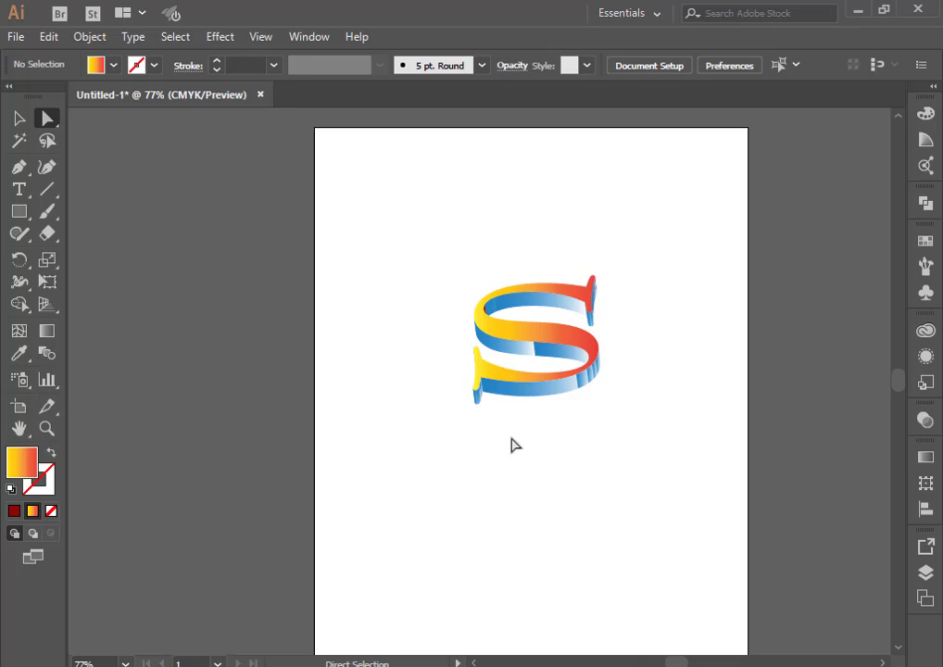